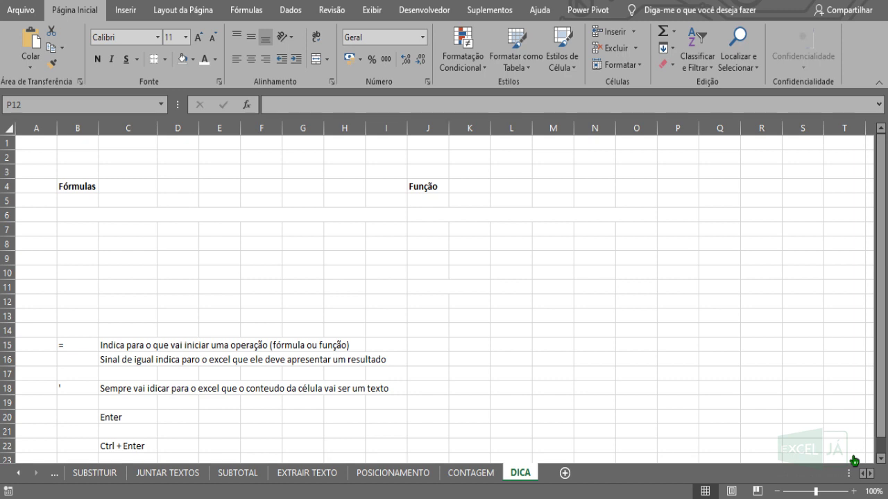
Step: Enter the formula =10+5+3 in cell L15, beside the note explaining the equals sign
scroll(393, 341, down, 2)
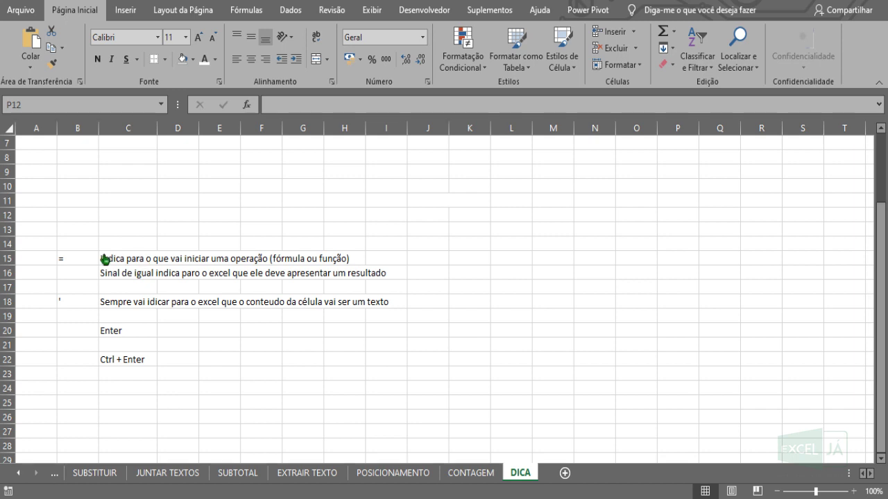
click(76, 257)
click(526, 273)
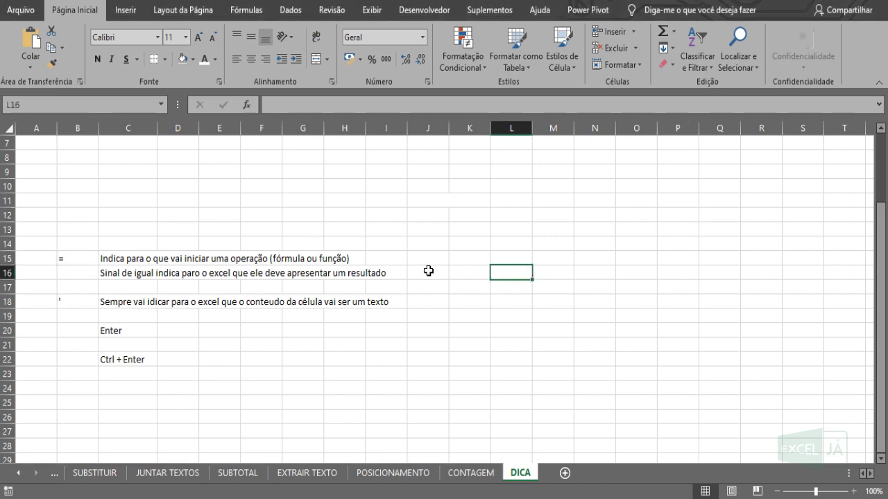
click(87, 261)
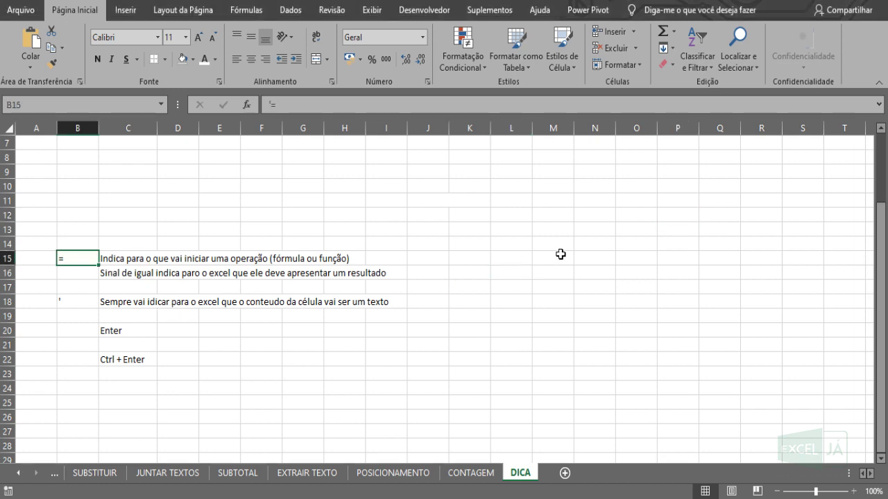
click(520, 259)
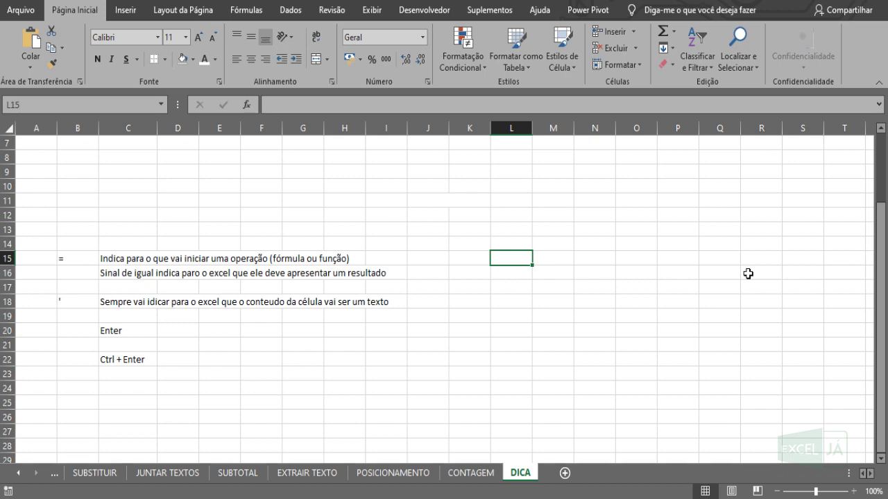
text(=)
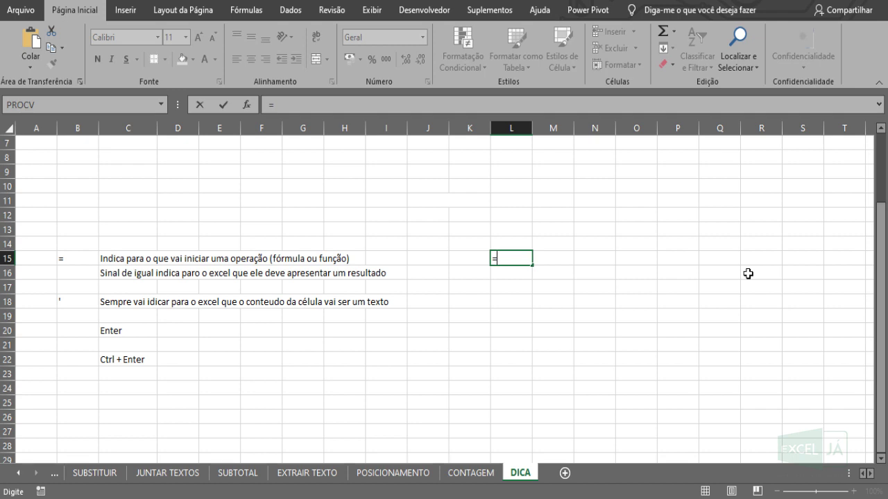
text(10+5+3)
key(Return)
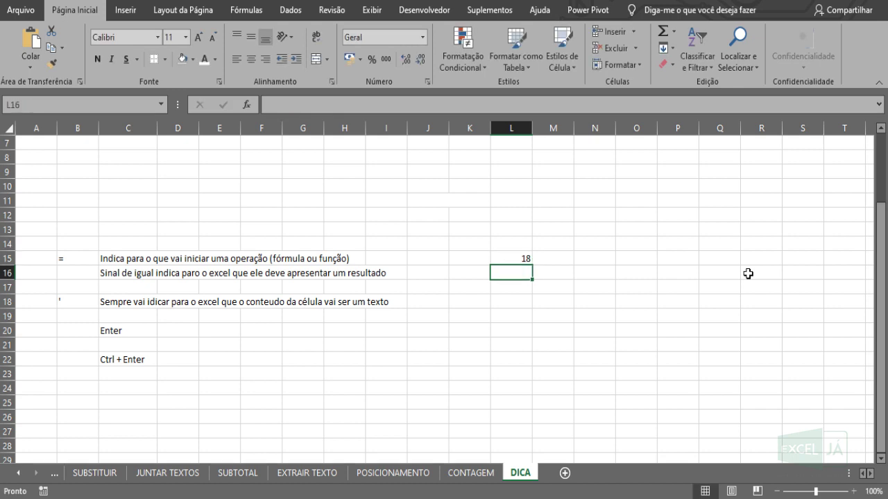
key(Up)
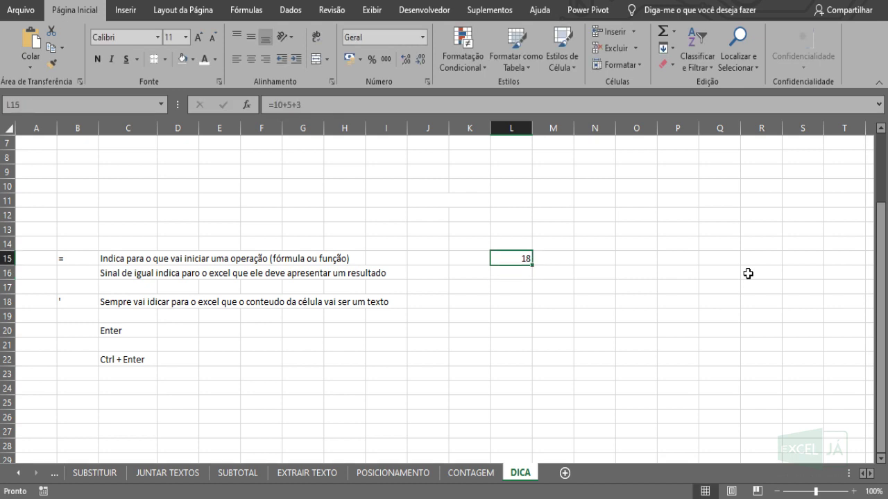
Step: Enter 10+5+3 without the equals sign in cell L16
key(Return)
text(10)
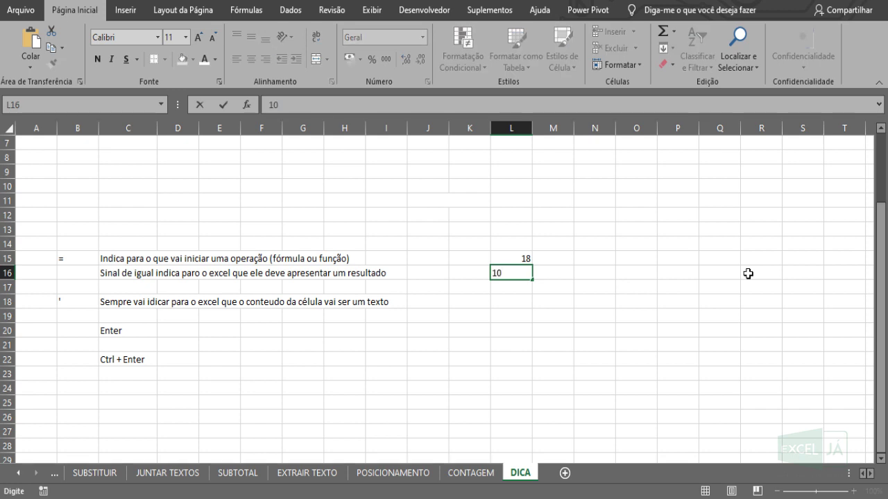
text(+5=)
text(3)
key(BackSpace)
key(BackSpace)
text(+3)
key(ctrl+Return)
key(Return)
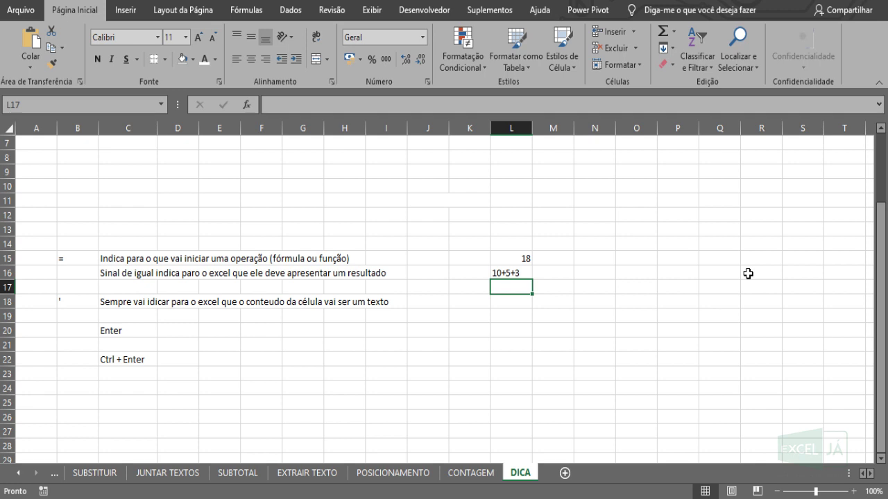
Step: Compare the contents of L16 and L15, highlighting the equals sign in L15's formula without changing it
key(Up)
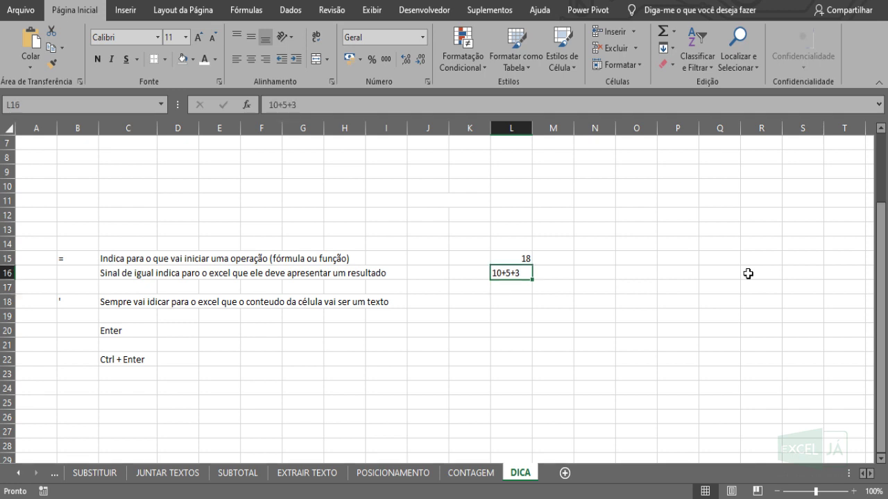
key(Up)
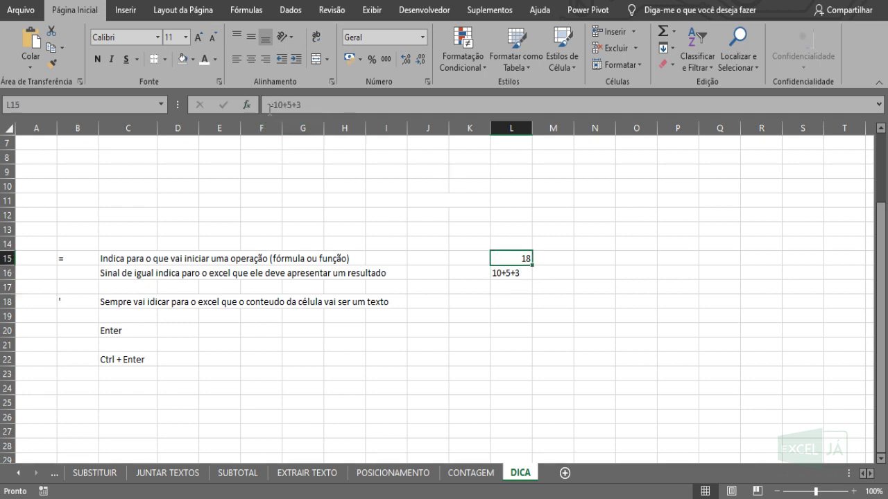
click(270, 106)
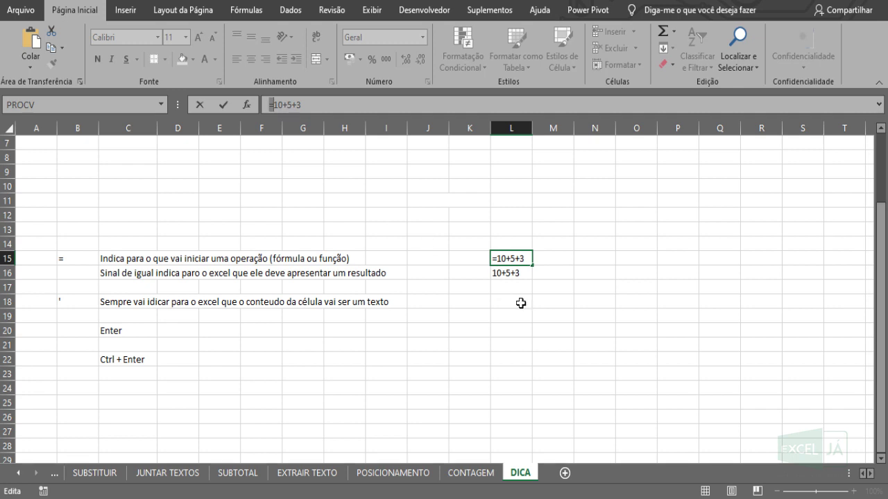
key(ctrl+Return)
Step: Clear the contents of cells L15:L17
click(93, 306)
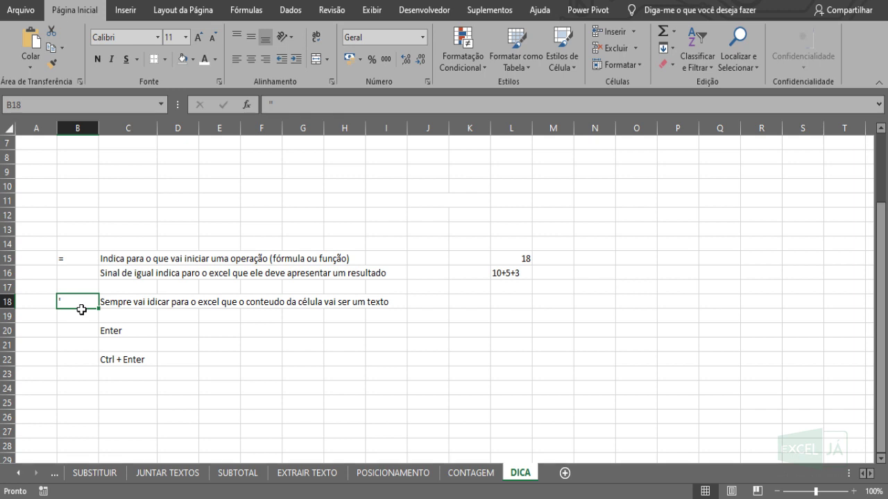
key(Right)
key(Right)
key(Right)
key(Right)
key(Right)
key(Right)
key(Right)
key(Right)
key(Right)
key(Right)
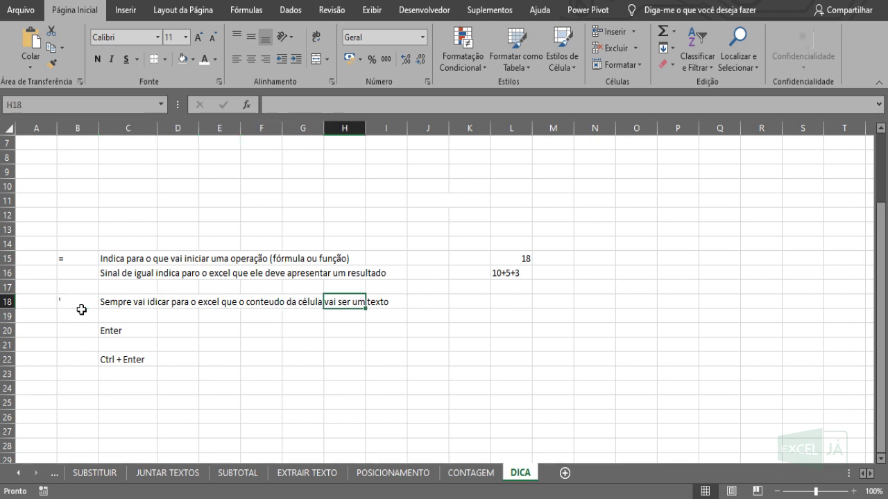
key(Up)
key(Up)
key(Up)
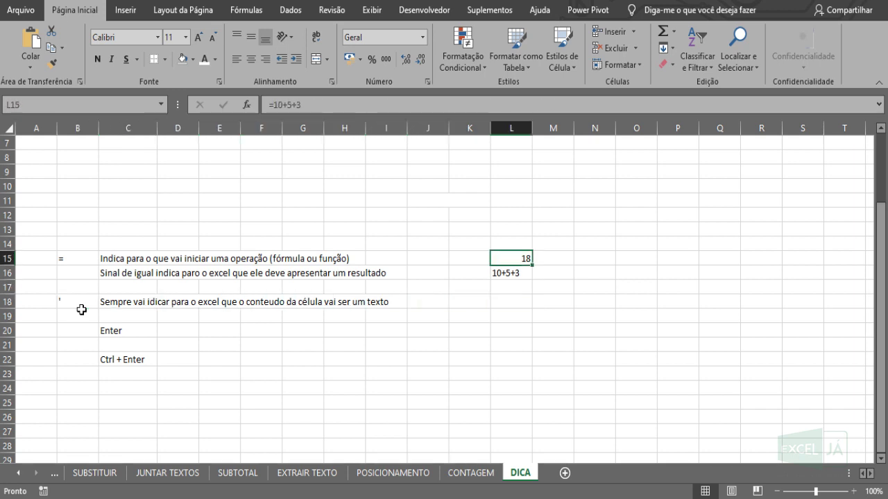
key(shift+Down)
key(shift+Down)
key(Delete)
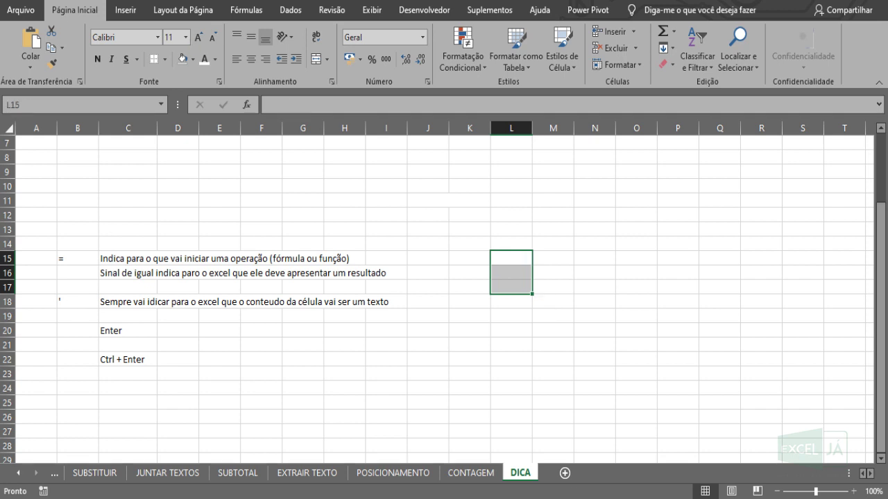
Step: Enter =10+5+3 as text in cell L18 with a leading apostrophe, and reselect the cell
key(Down)
key(Down)
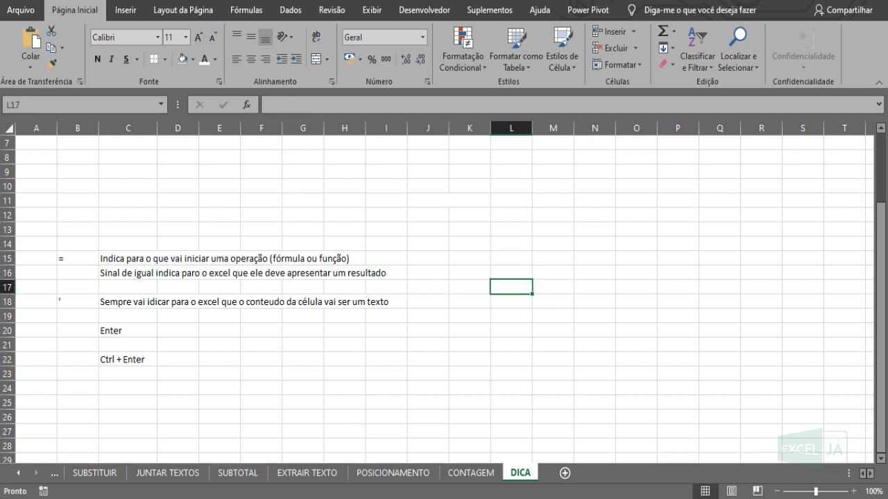
key(Down)
text(')
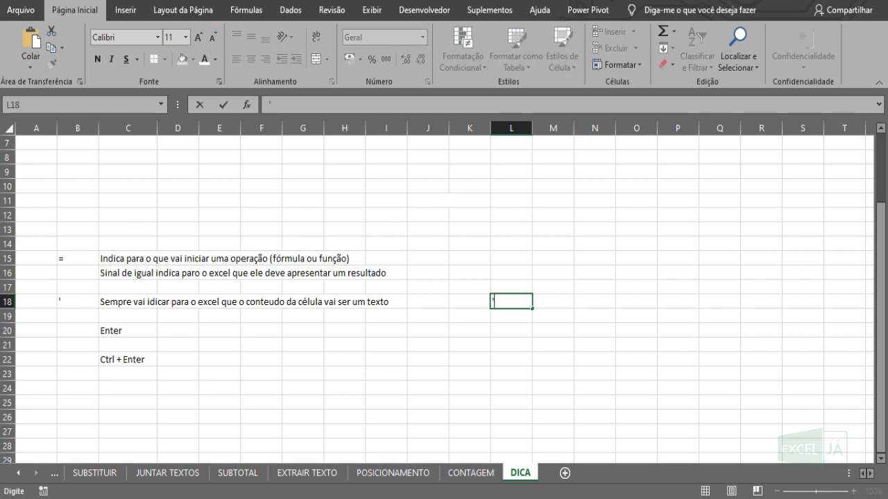
text(=10+5+)
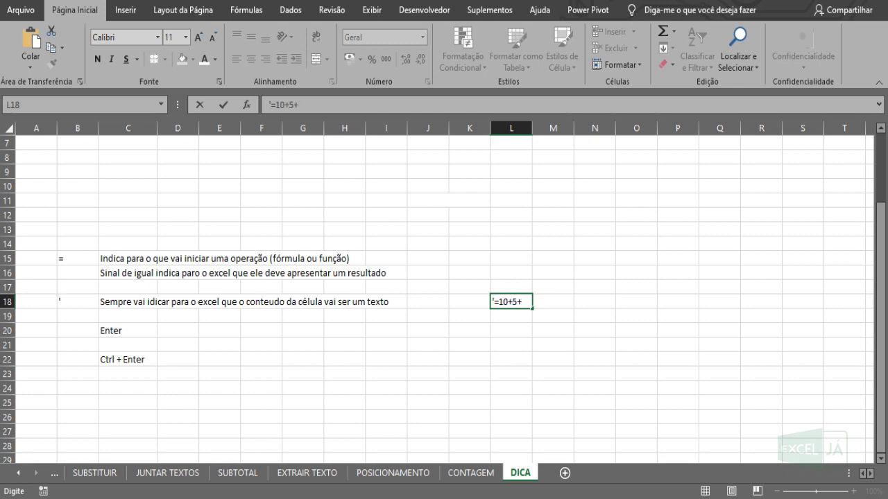
text(3)
key(Return)
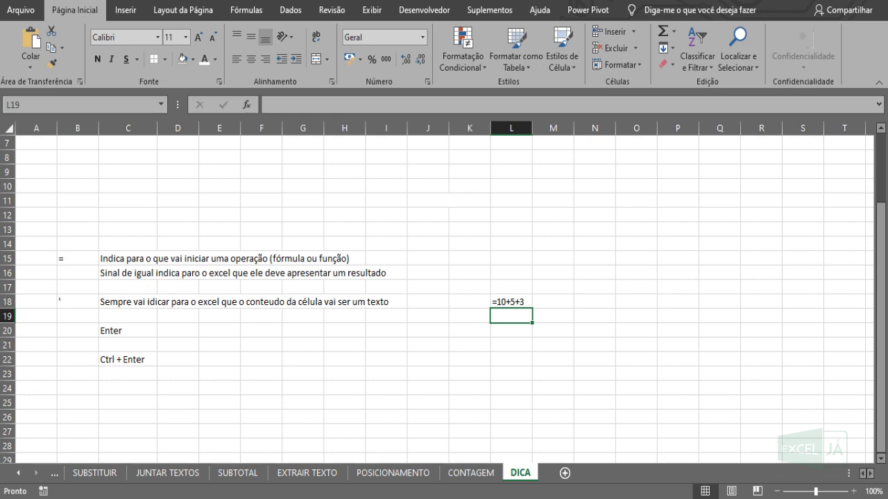
key(Up)
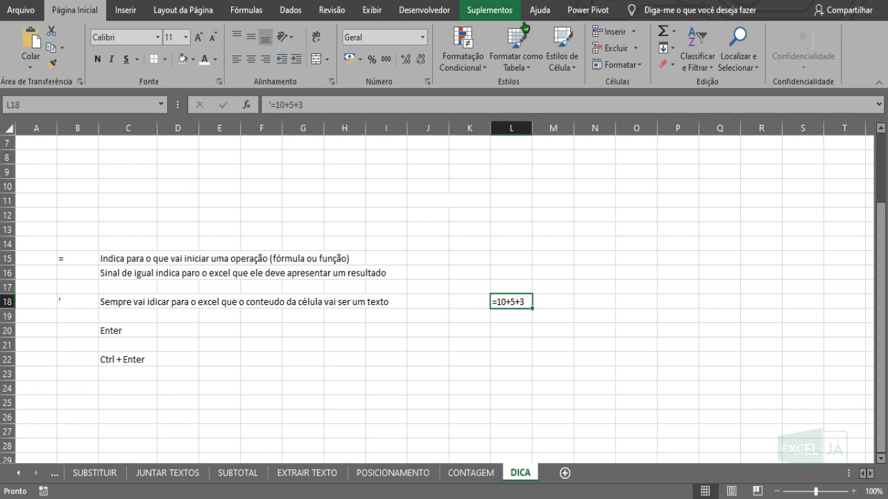
Step: Enter a formula in L20, in the Enter example row, that adds M20 and N20, and move on to the cell below
key(Down)
key(Down)
key(Left)
key(Left)
key(Left)
key(Left)
key(Left)
key(Left)
key(Left)
key(Left)
key(Left)
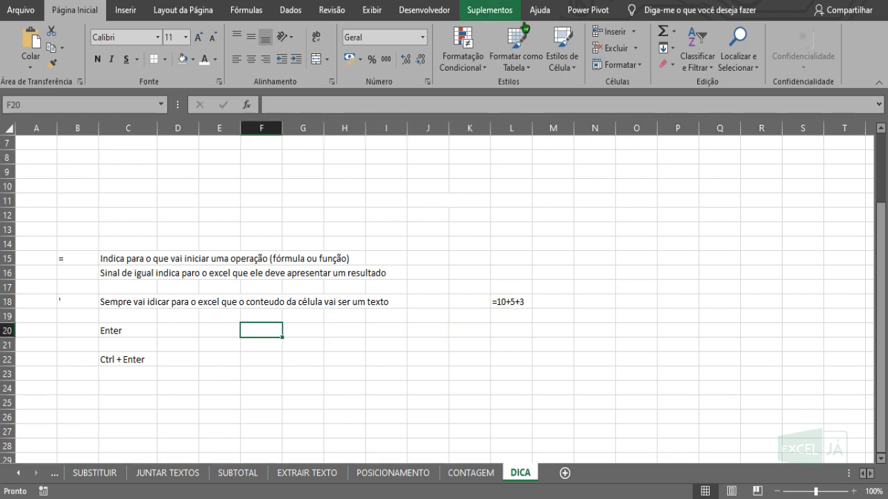
key(Right)
key(Right)
key(Right)
key(Right)
key(Right)
key(Right)
key(Right)
key(Right)
key(Right)
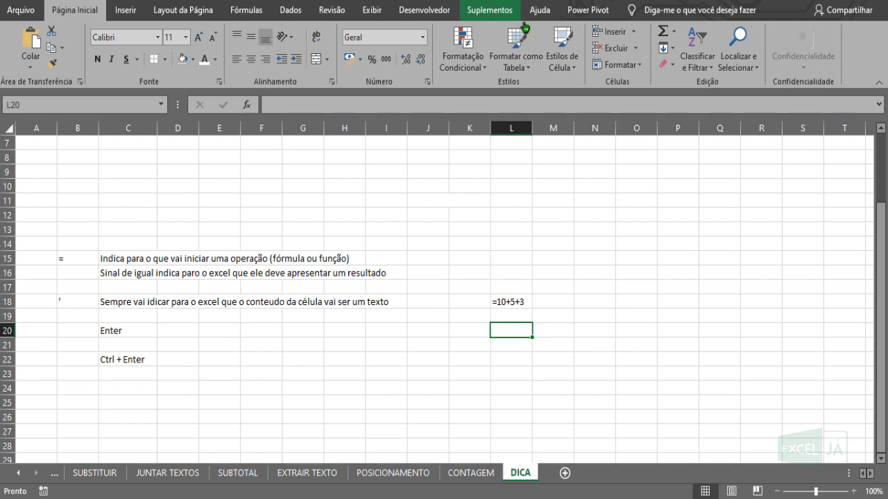
text(=)
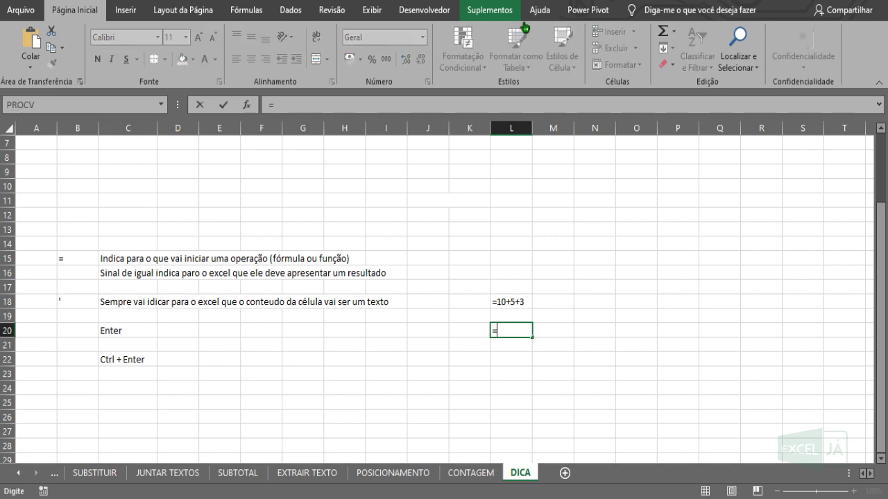
key(Right)
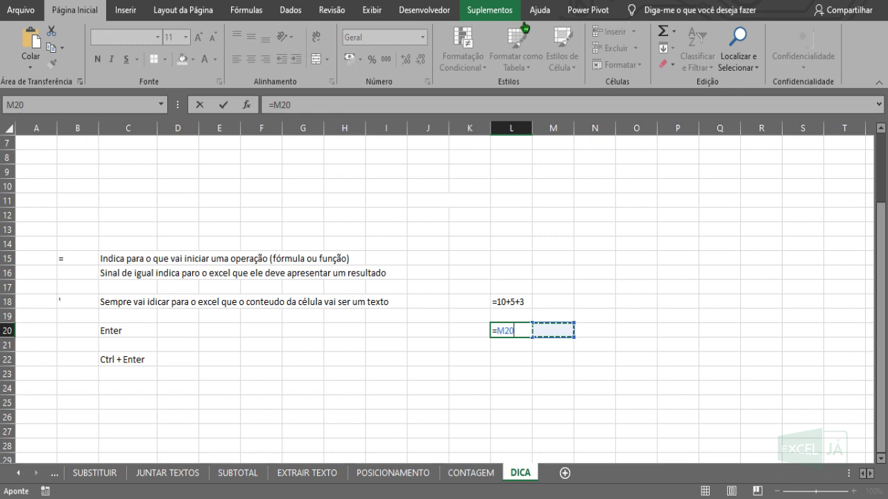
text(+)
key(Right)
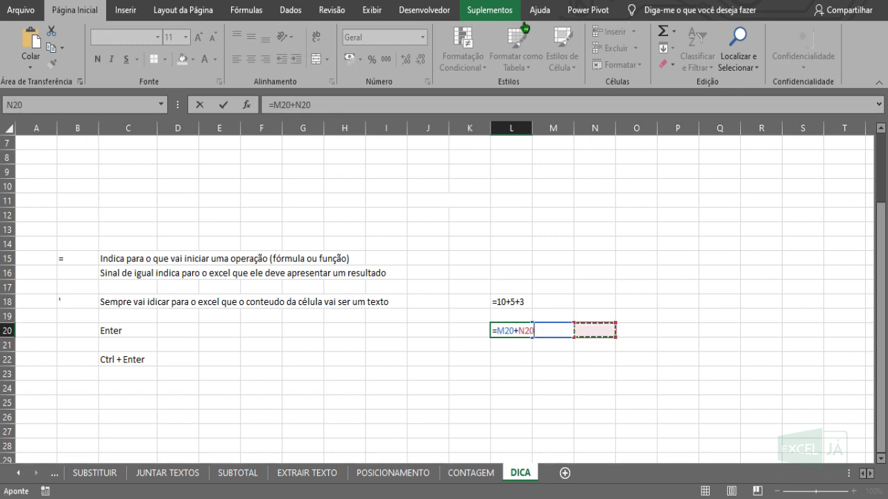
key(Return)
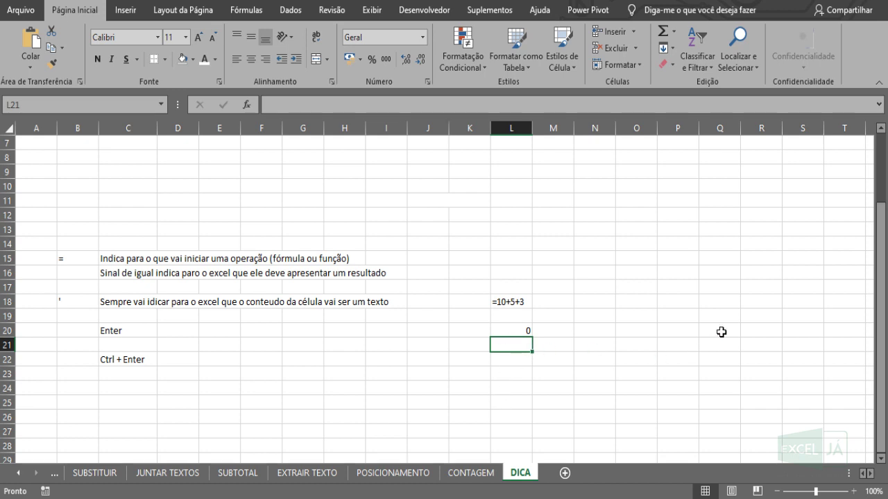
key(Down)
key(Down)
key(Down)
key(Down)
key(Down)
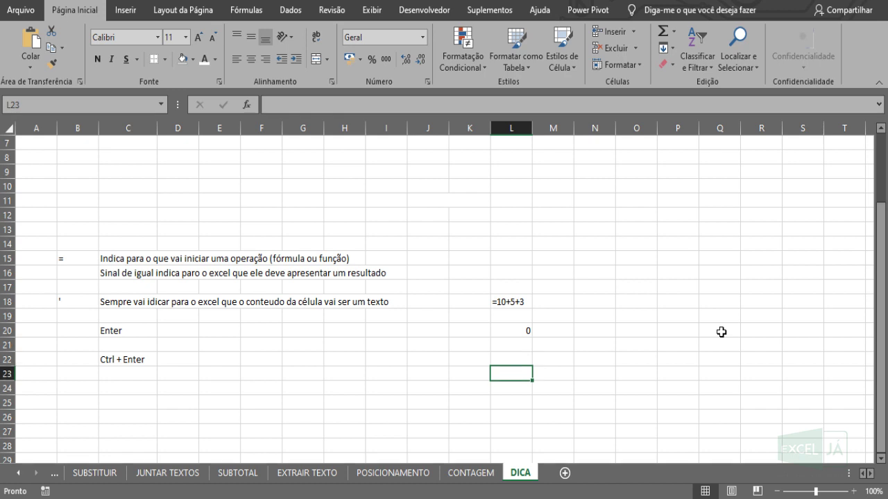
key(Up)
key(Up)
key(Up)
key(Up)
key(Up)
key(Up)
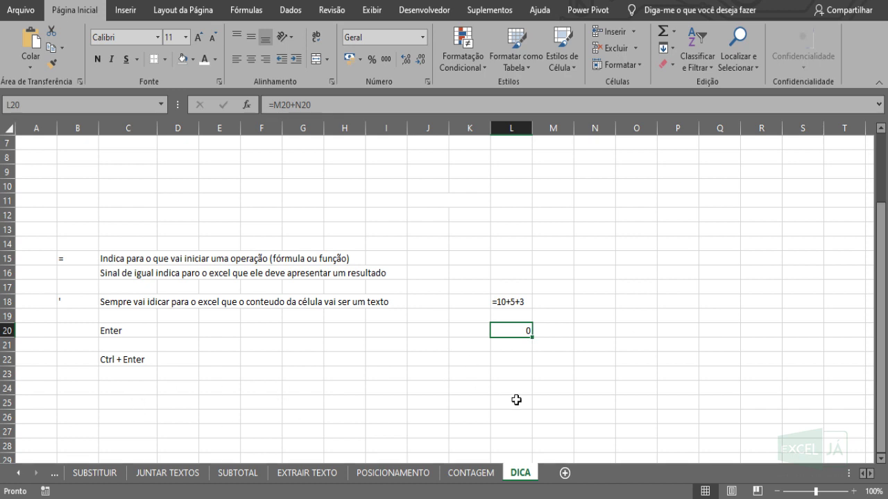
Step: Enter a formula in L22 that adds A7 and B7, keeping L22 selected after confirming
key(Down)
key(Down)
text(=)
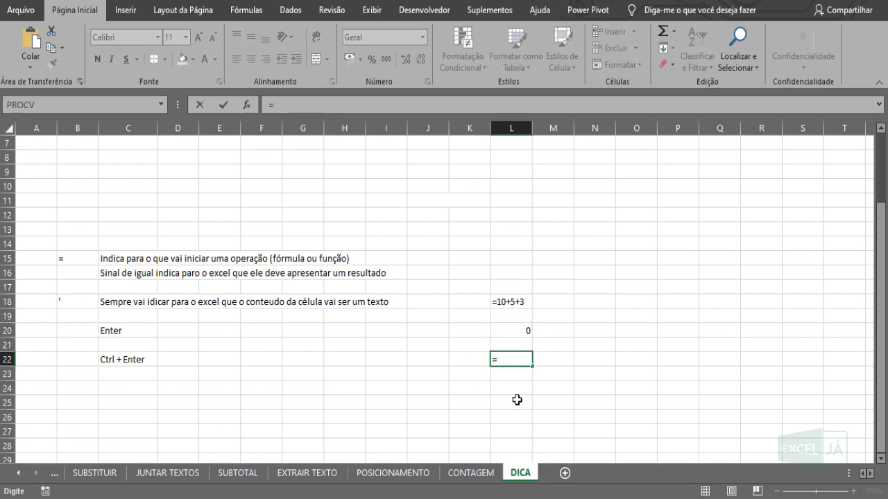
click(43, 150)
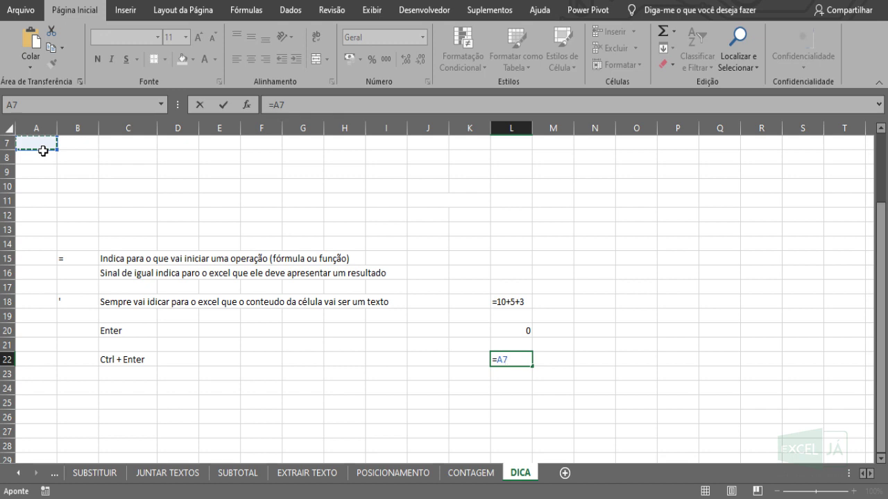
text(+)
click(86, 147)
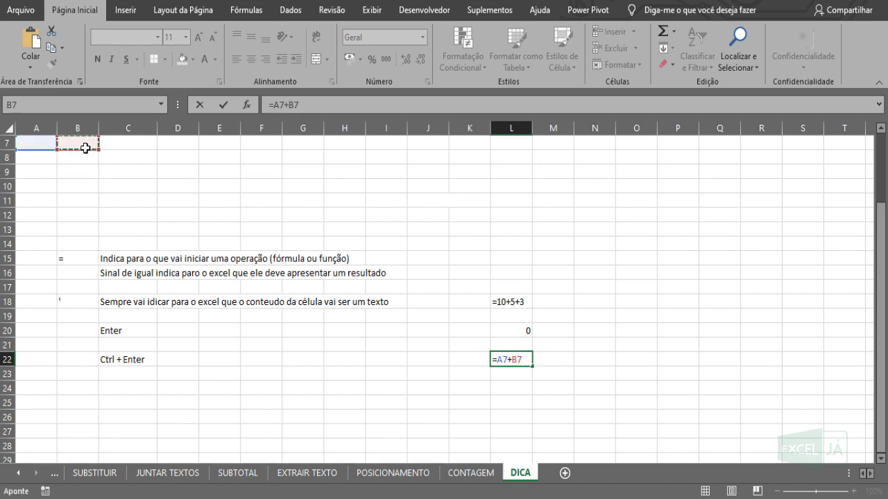
key(ctrl+Return)
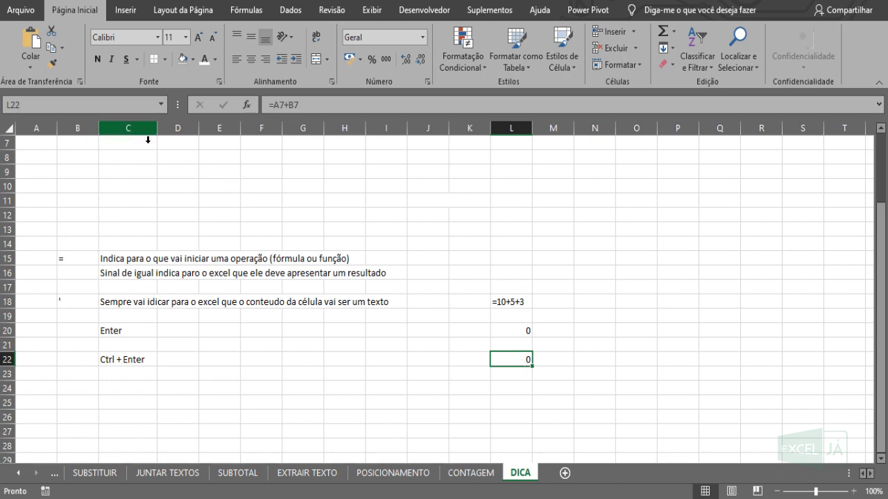
Step: Examine the direction choices for moving the selection after Enter in the advanced Excel options, and close them without saving changes
click(522, 333)
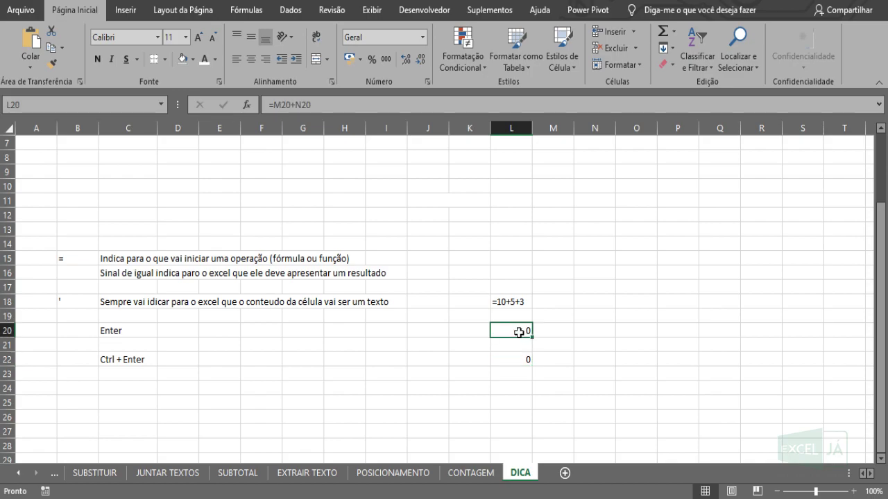
click(20, 9)
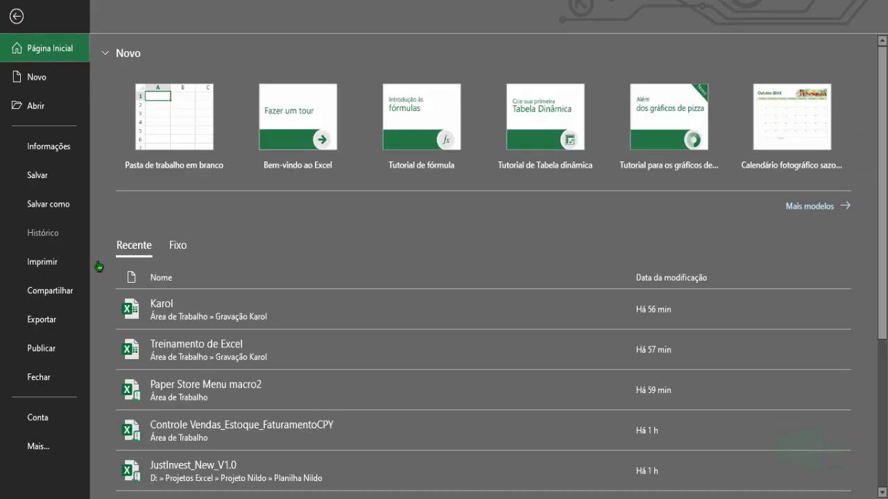
click(17, 16)
click(20, 9)
click(38, 446)
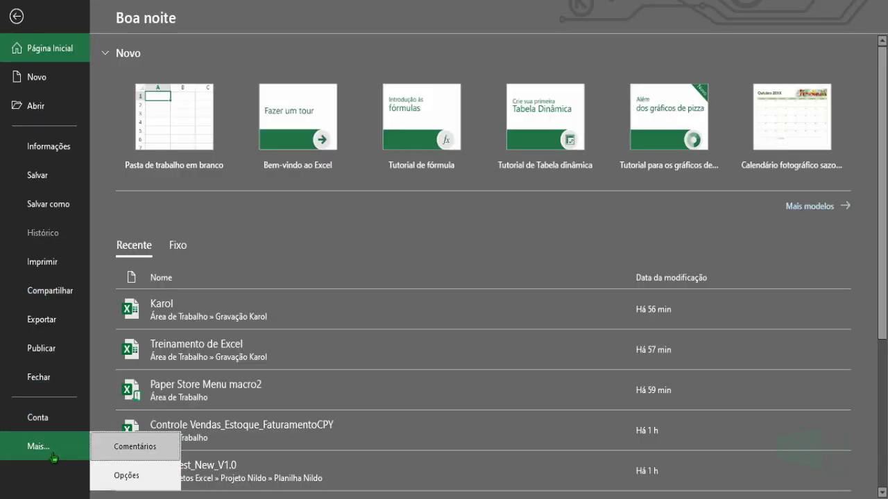
click(148, 483)
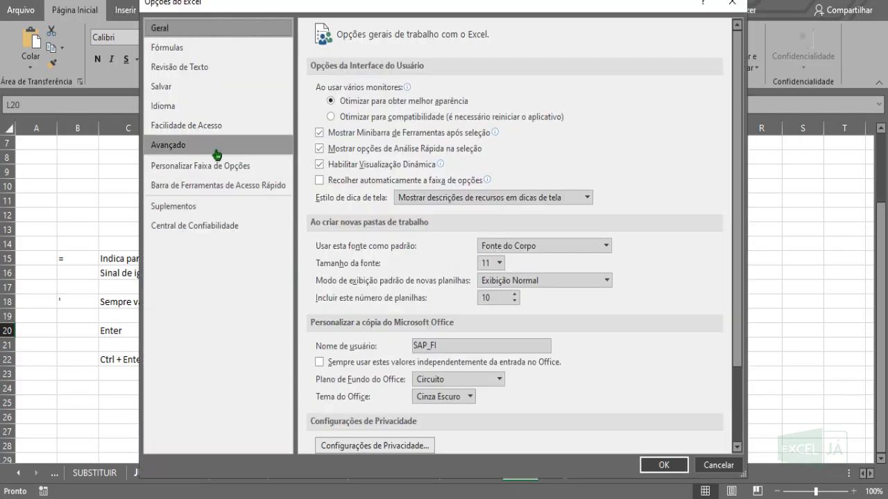
click(211, 154)
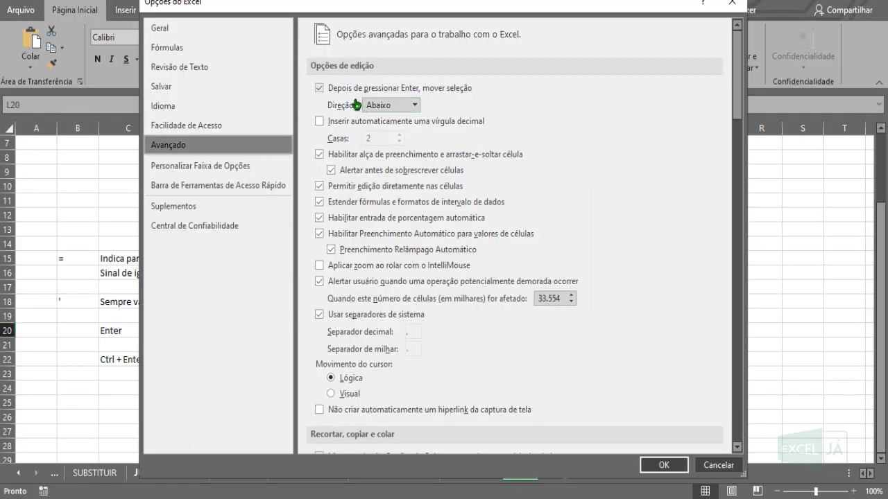
click(418, 109)
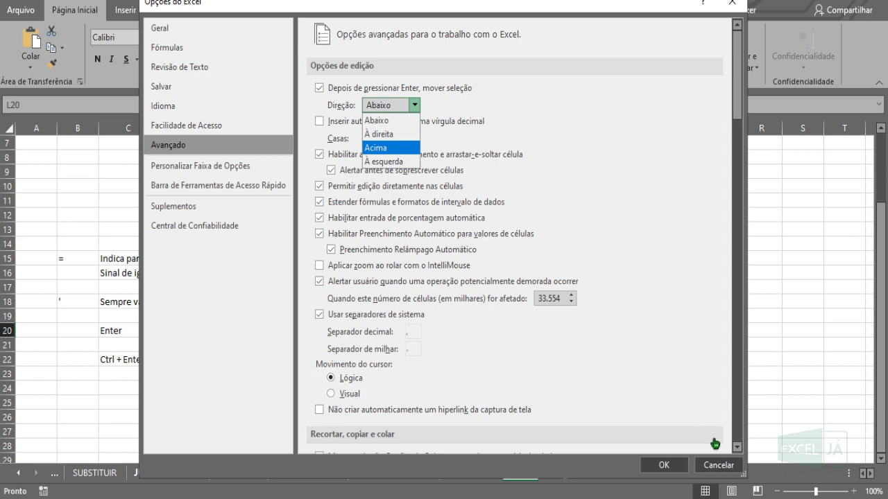
click(721, 468)
click(721, 468)
click(673, 361)
scroll(104, 263, up, 2)
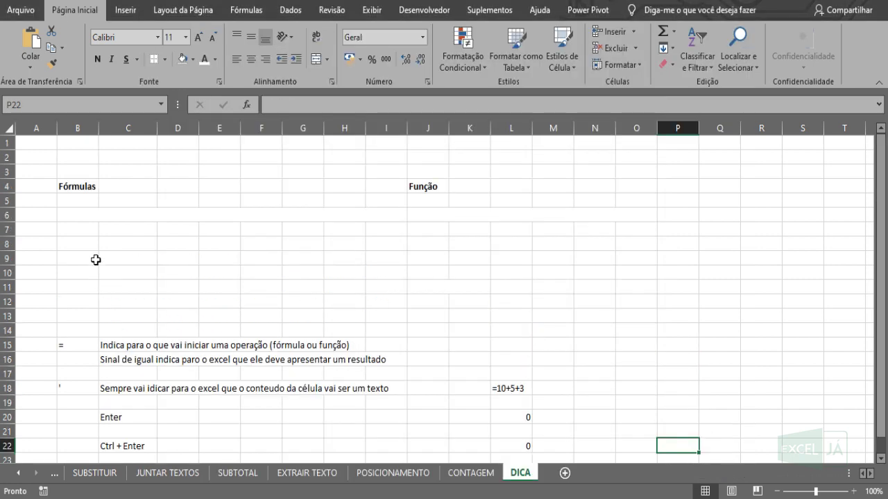
click(73, 188)
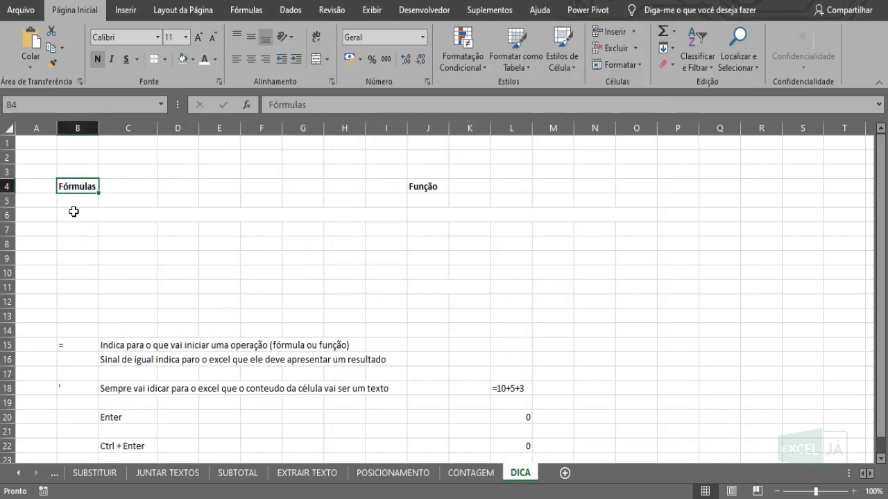
click(73, 214)
click(193, 60)
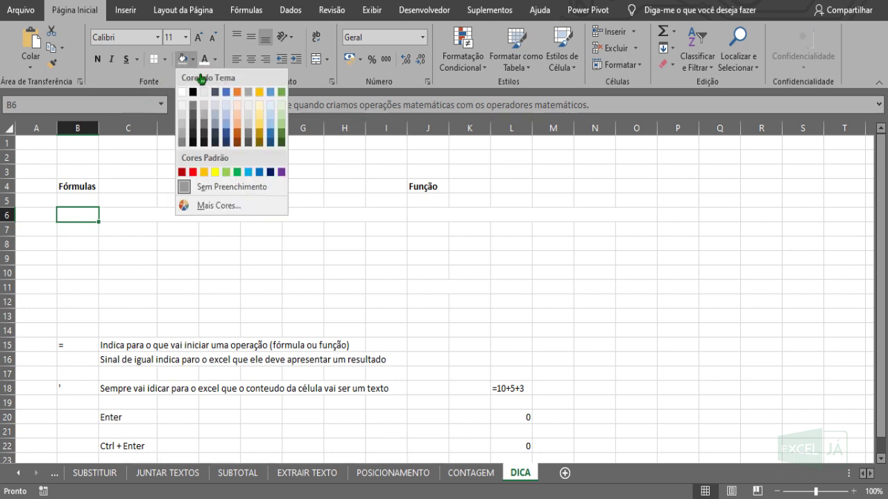
click(193, 91)
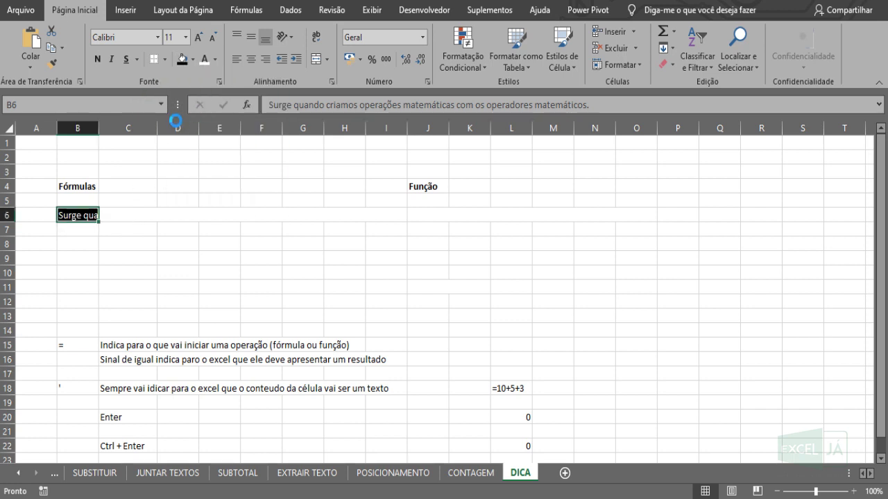
key(ctrl+z)
Step: Set the font colour of the description in B6, under the Fórmulas heading, to black and deselect the cell
click(215, 60)
click(216, 110)
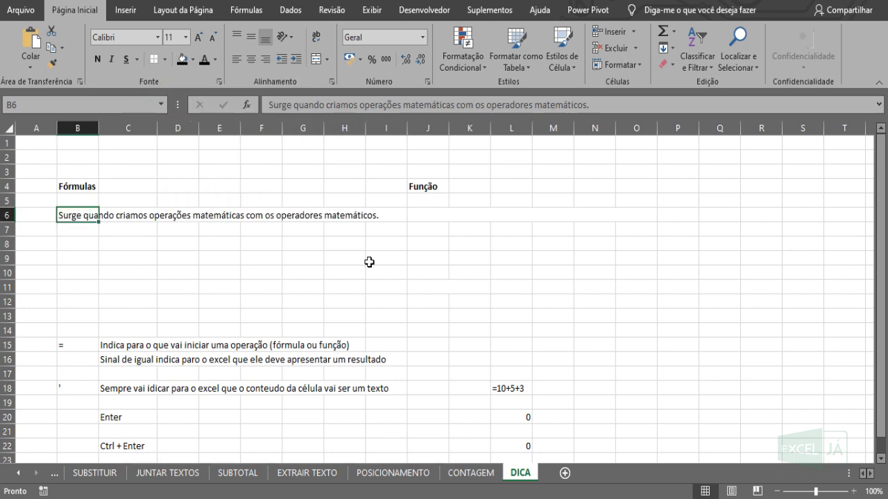
click(611, 288)
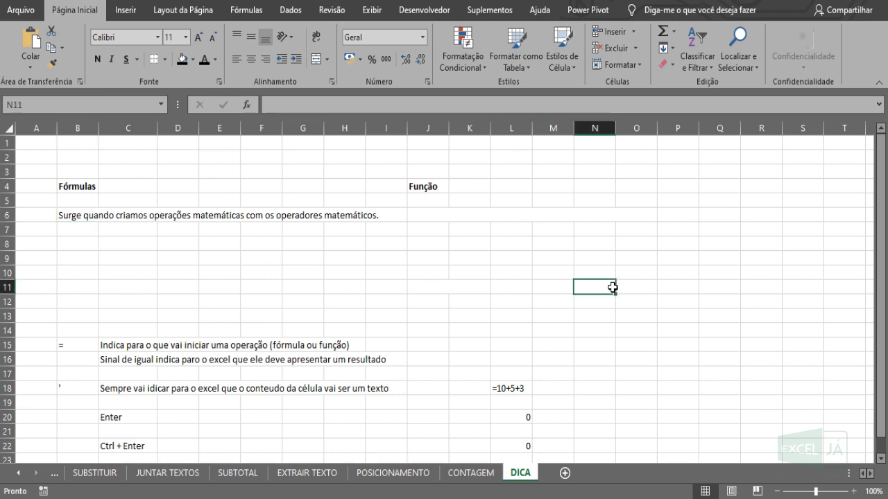
Step: Apply the black font colour to the mathematical operators and their names in B8:C13
click(88, 217)
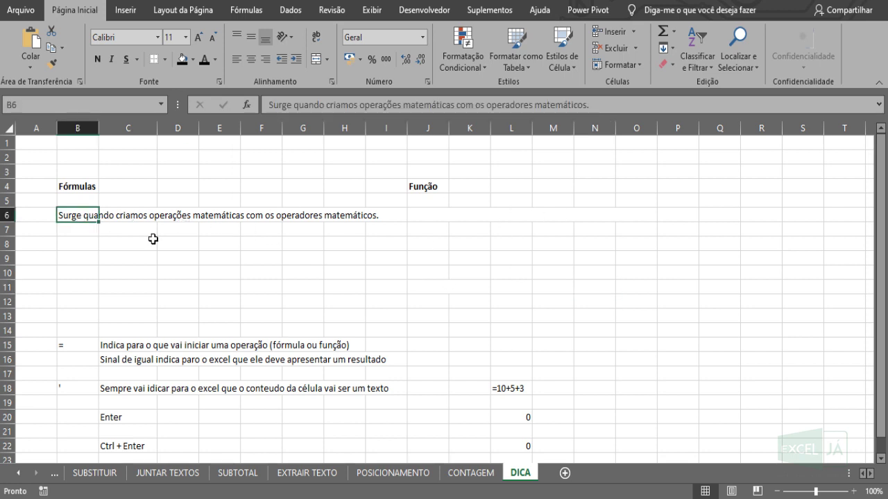
drag(87, 246, 148, 317)
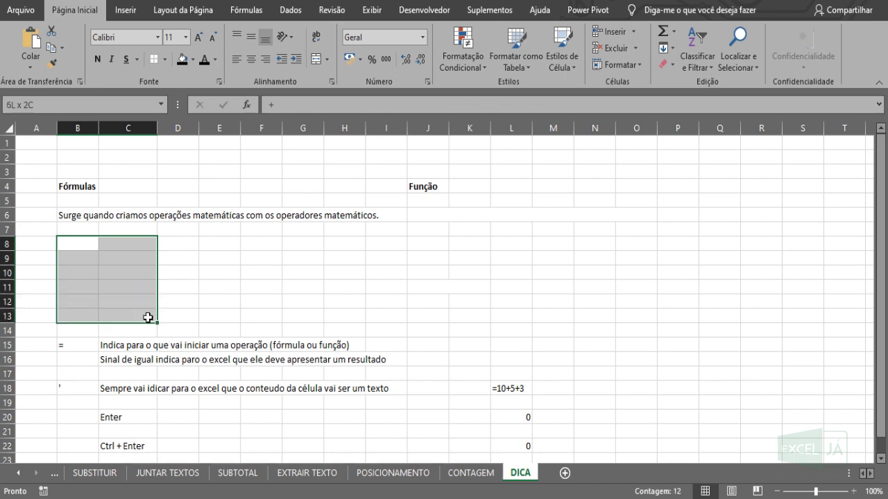
key(ctrl+v)
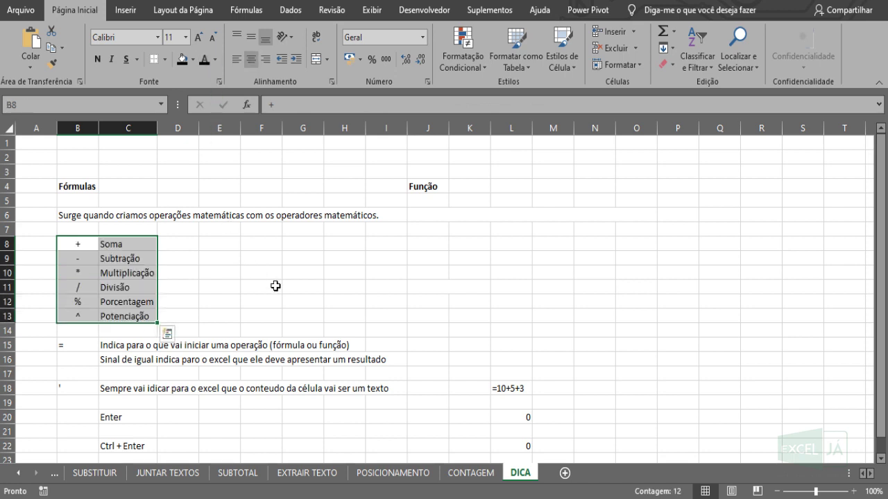
Step: Go through the operator names in column C one by one, from Soma to Potenciação
click(99, 250)
click(123, 248)
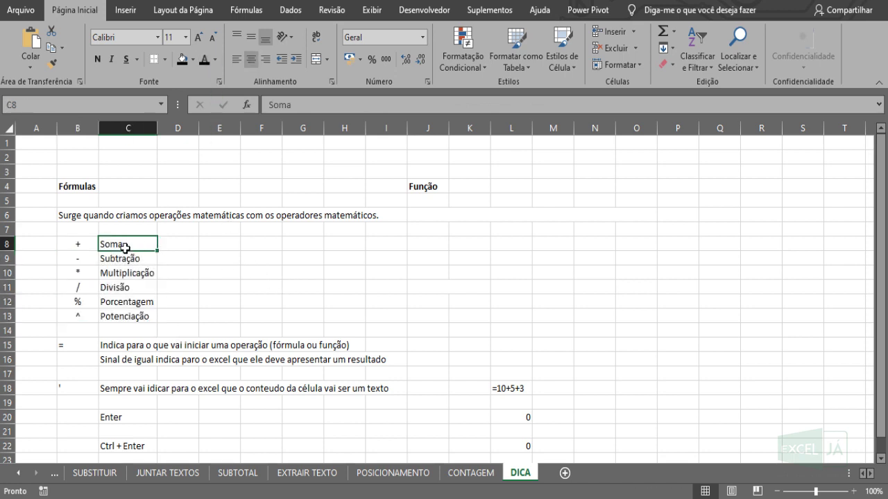
click(138, 263)
click(146, 275)
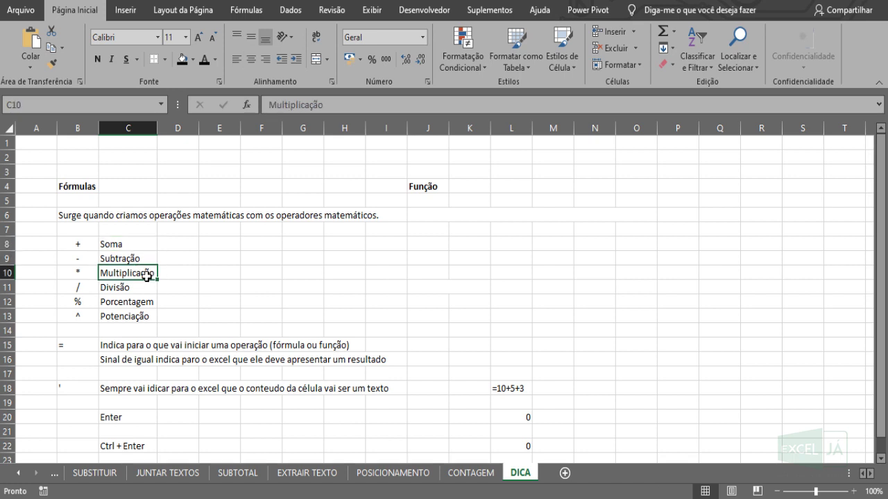
click(138, 288)
click(140, 305)
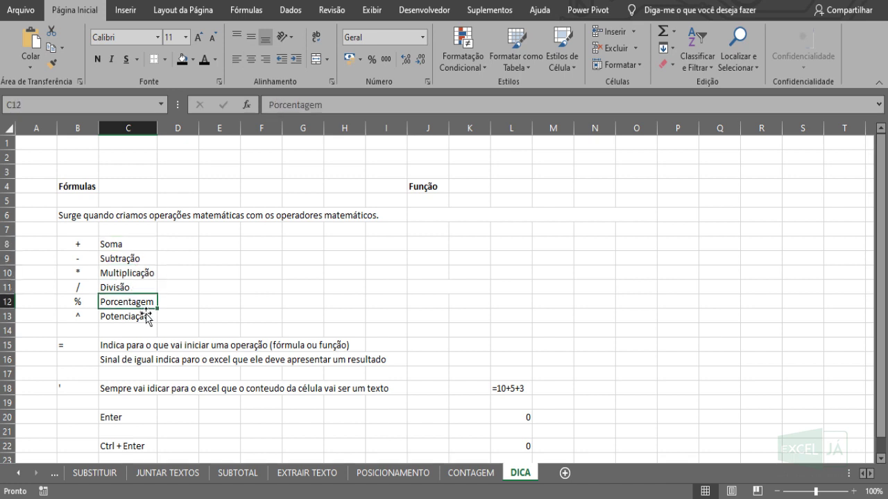
click(145, 320)
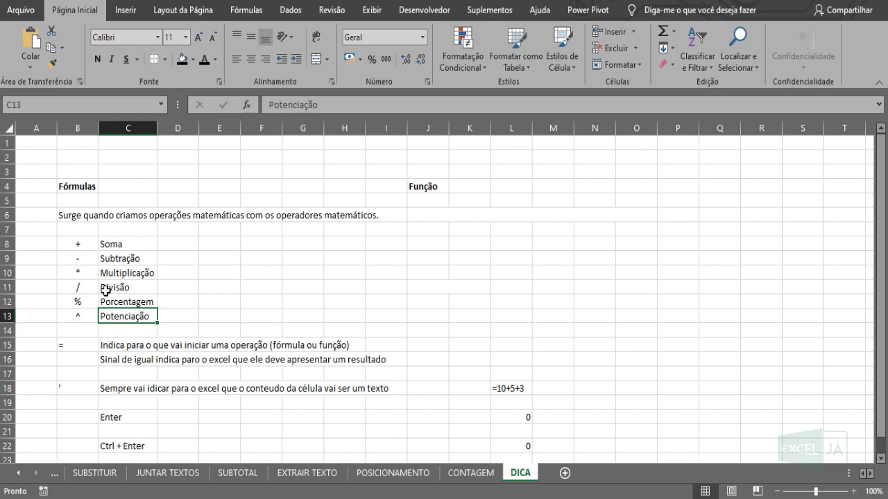
click(225, 250)
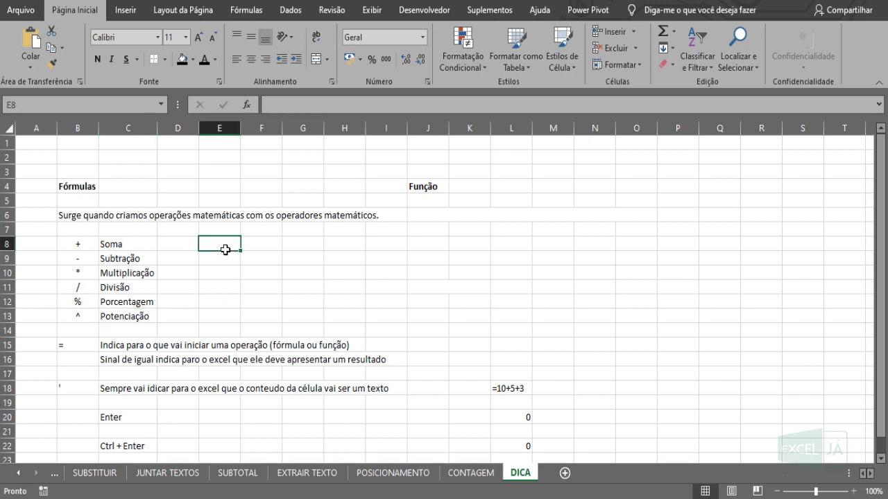
text(=)
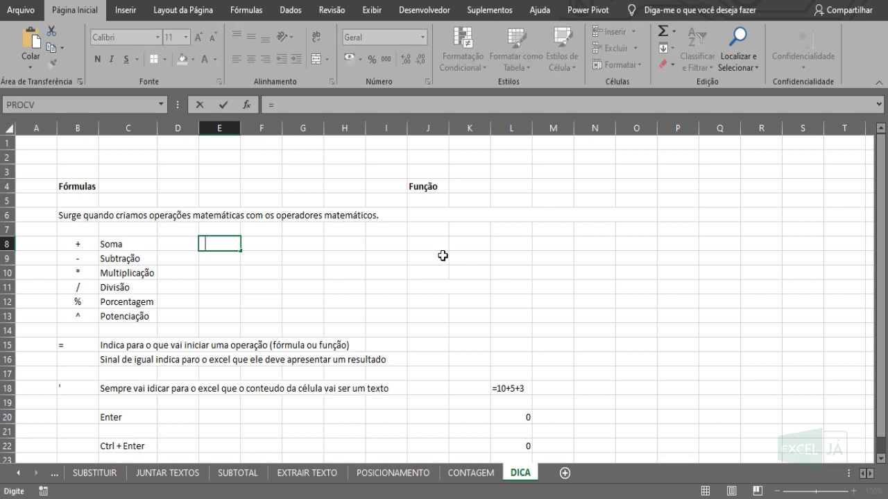
key(Escape)
drag(189, 244, 346, 316)
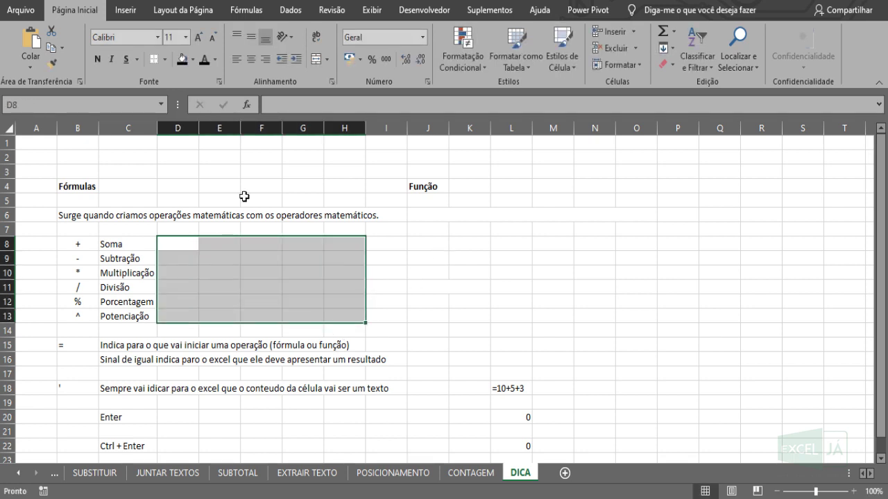
Step: Enter the formula =10+5+4+3+1 in cell E8, in the Soma row, and reselect the cell
double_click(224, 251)
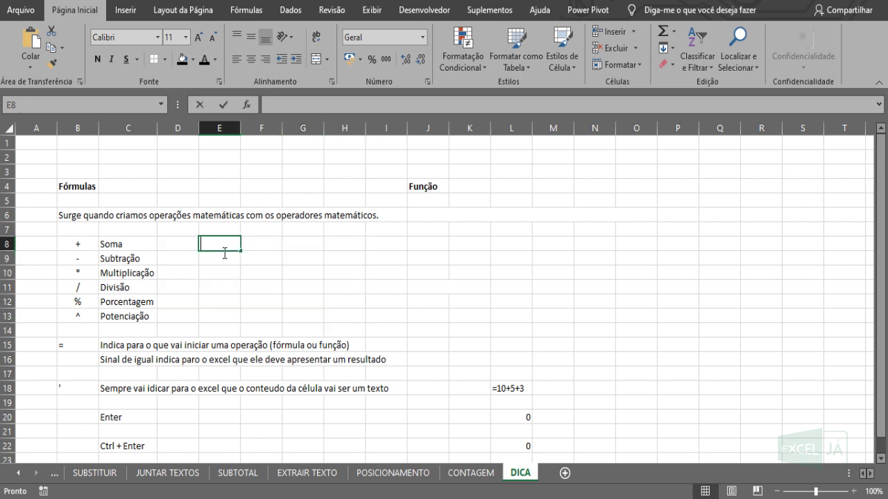
text(=10)
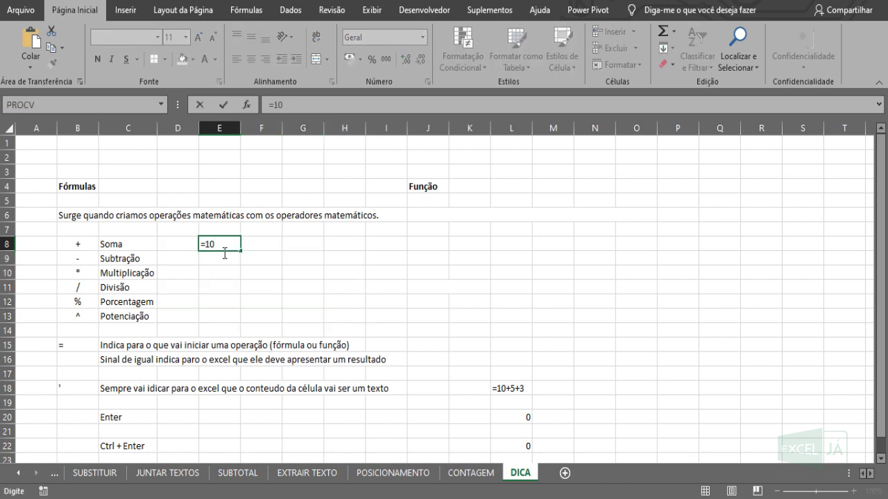
text(+5+4+3+1)
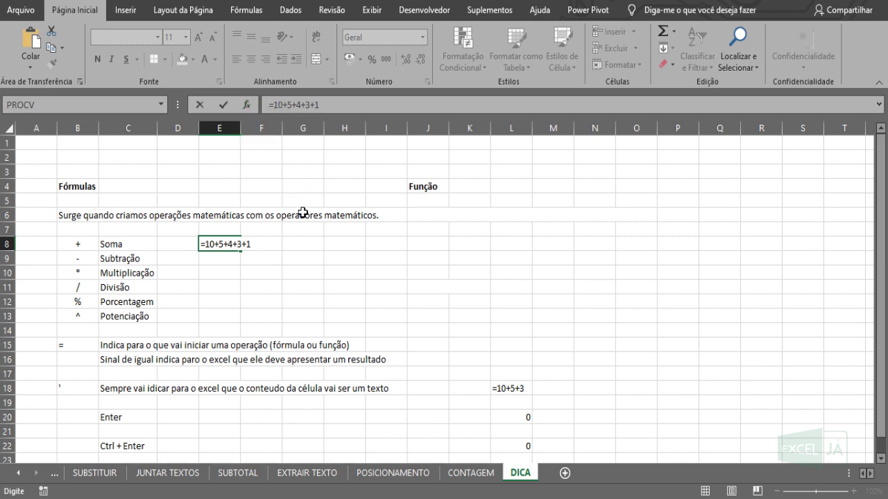
key(Return)
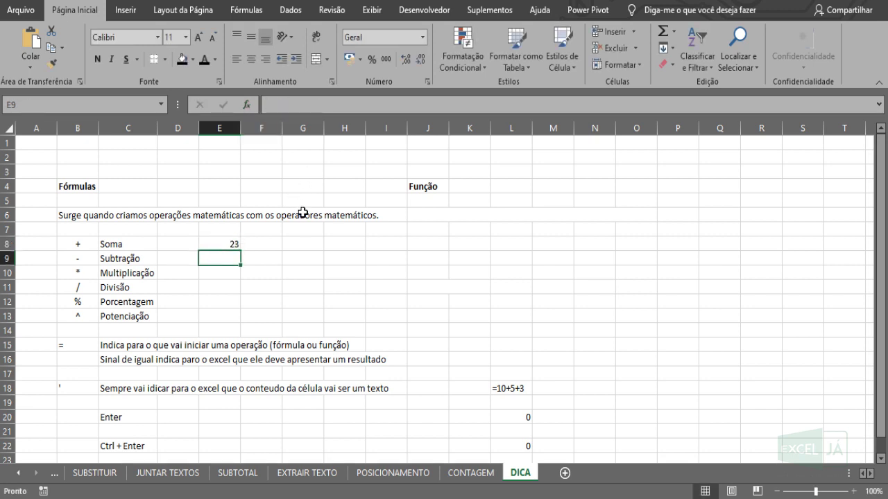
key(Up)
Step: Enter a formula beginning with =10 in cell E9, in the Subtração row
key(Down)
text(=10)
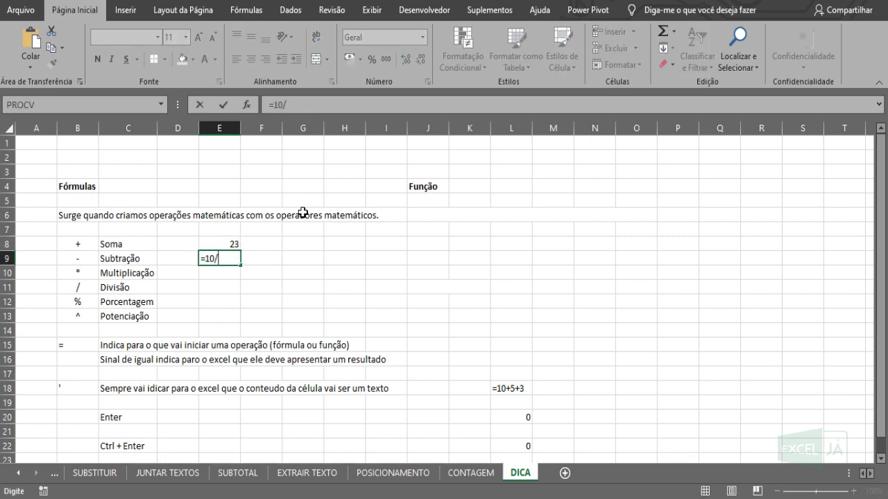
key(Return)
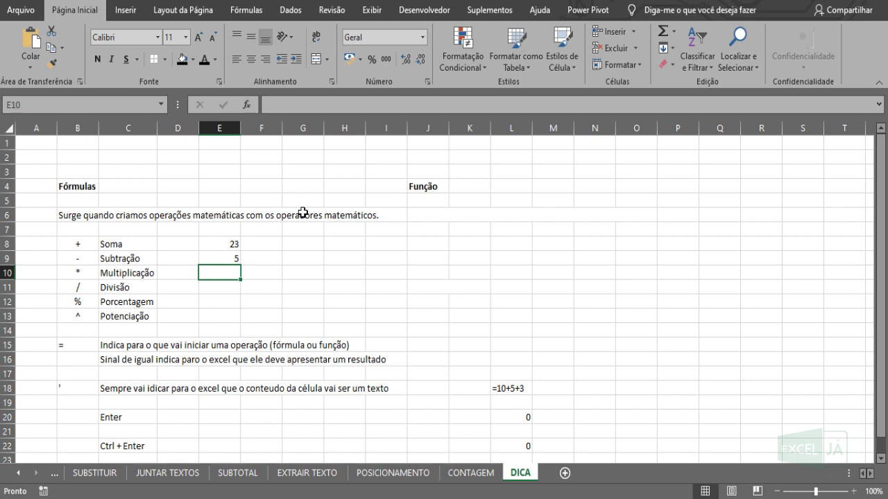
Step: Set the font colour of the Função description in J6 and of the range J8:L14 to black
click(446, 214)
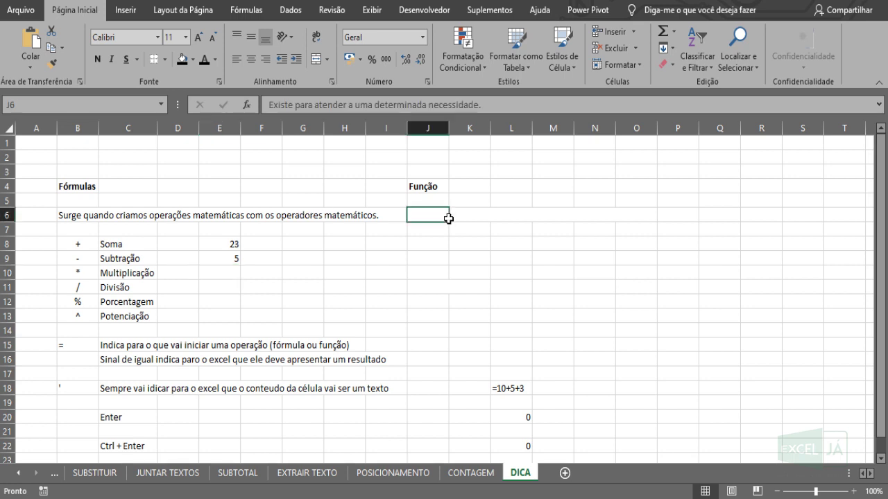
click(210, 65)
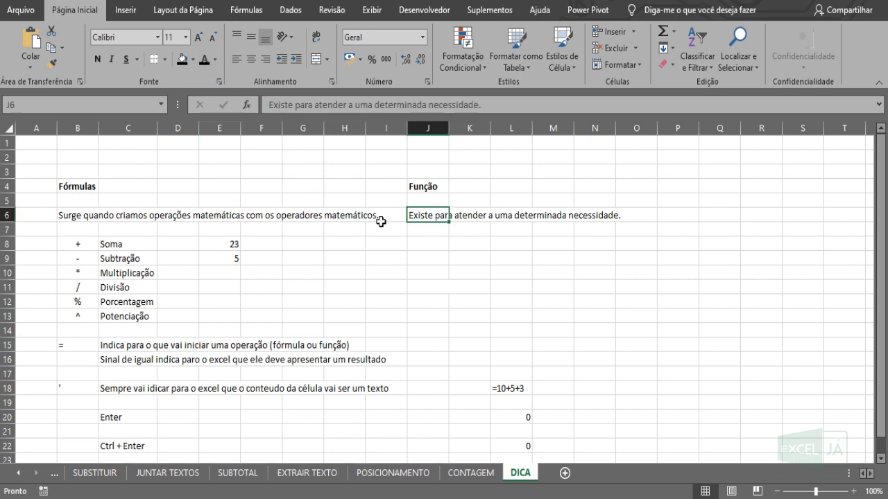
click(430, 246)
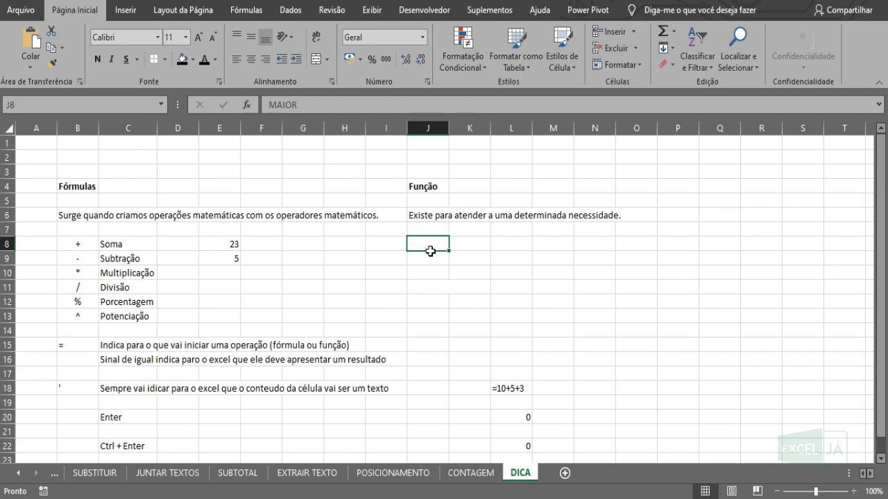
drag(430, 251, 509, 333)
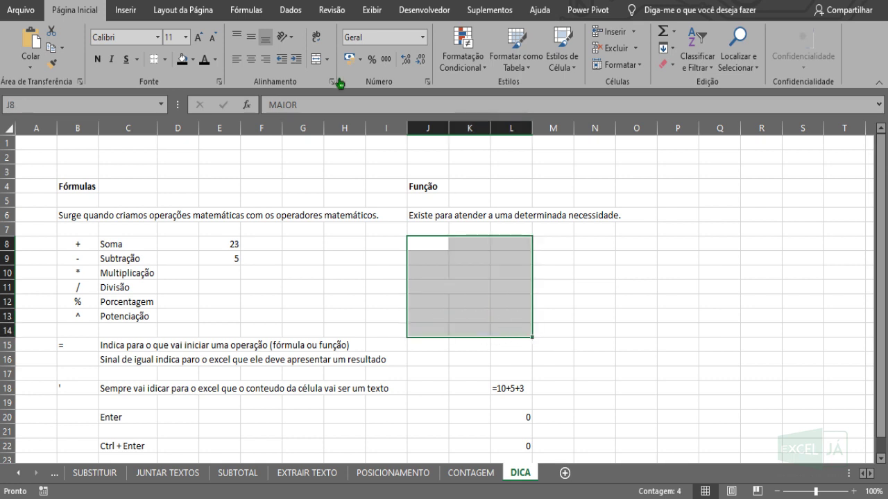
click(204, 60)
click(591, 258)
Step: Go through the example function names in column J, selecting MAIOR, SE and CONT.VALORES in turn
click(428, 248)
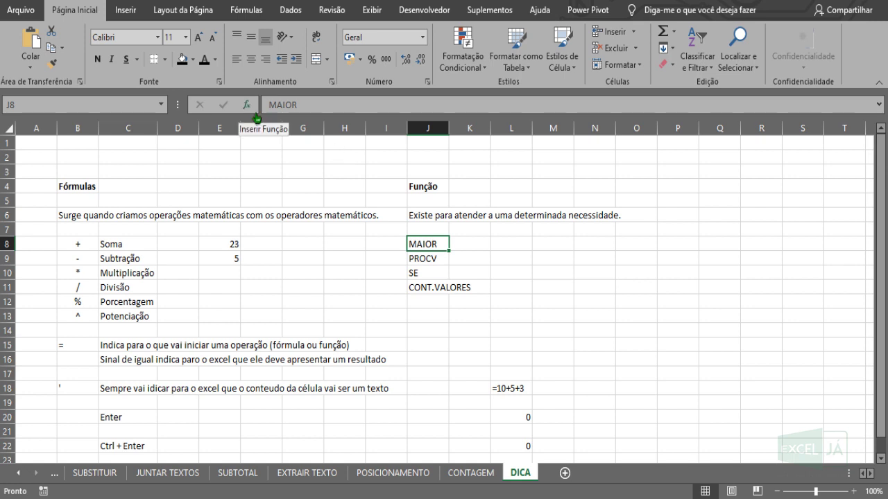
click(431, 275)
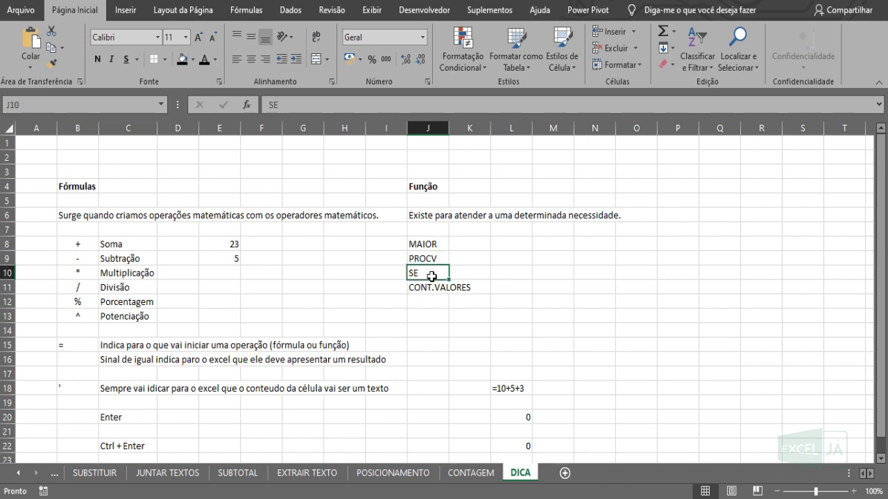
click(426, 290)
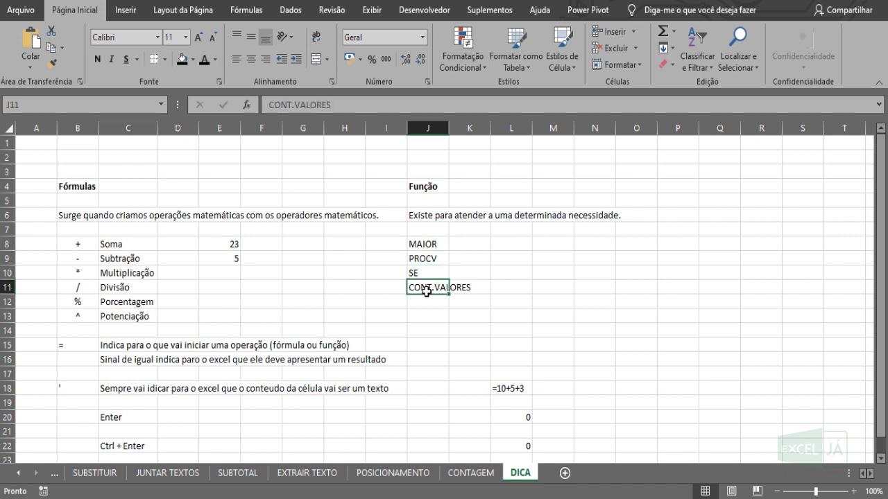
Step: Browse the functions offered in the Lógica and Financeira categories of the function library
click(431, 245)
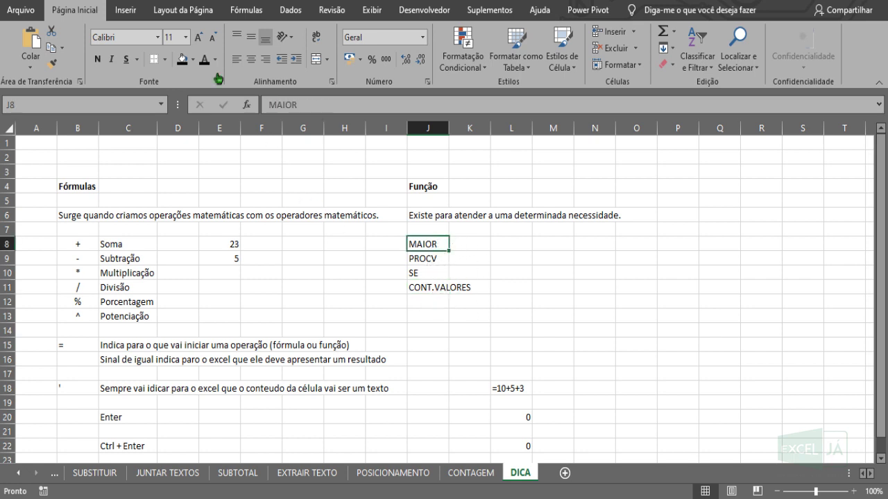
click(265, 14)
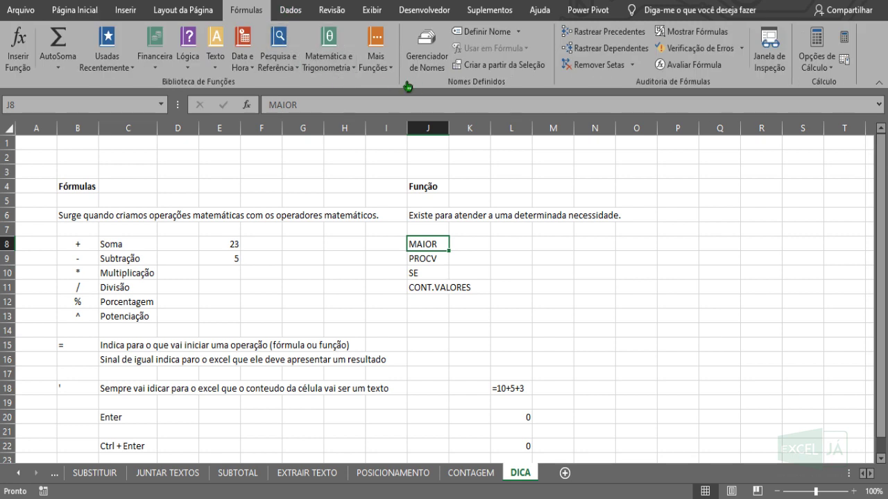
click(196, 72)
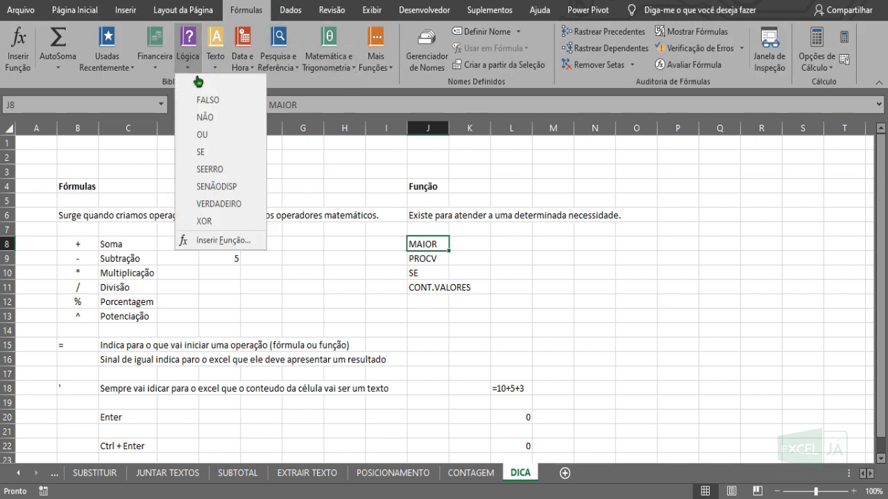
click(165, 77)
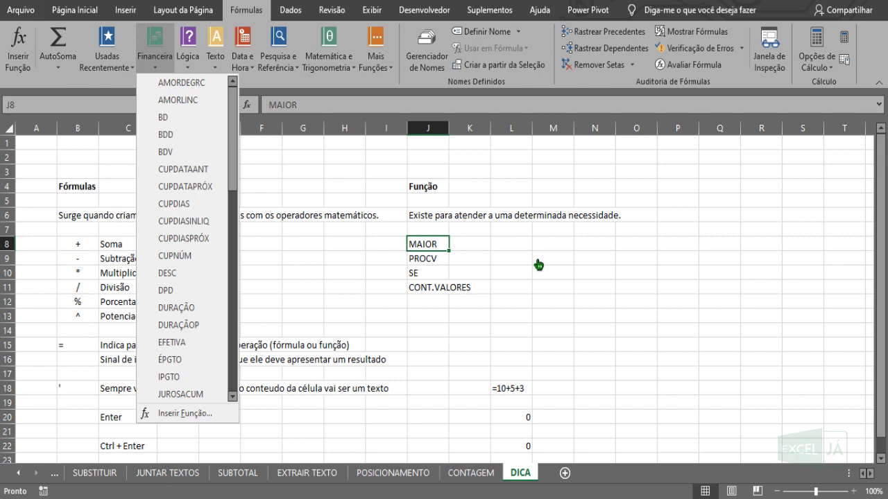
click(564, 255)
click(555, 249)
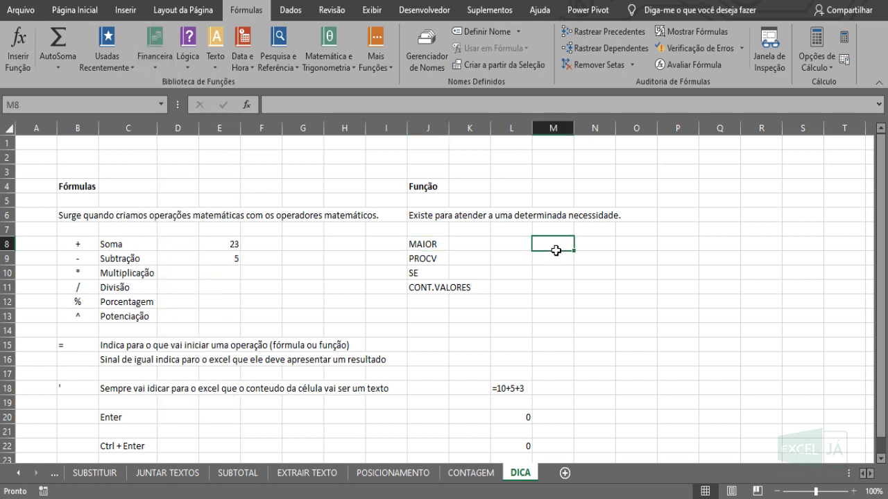
text(=PROCV)
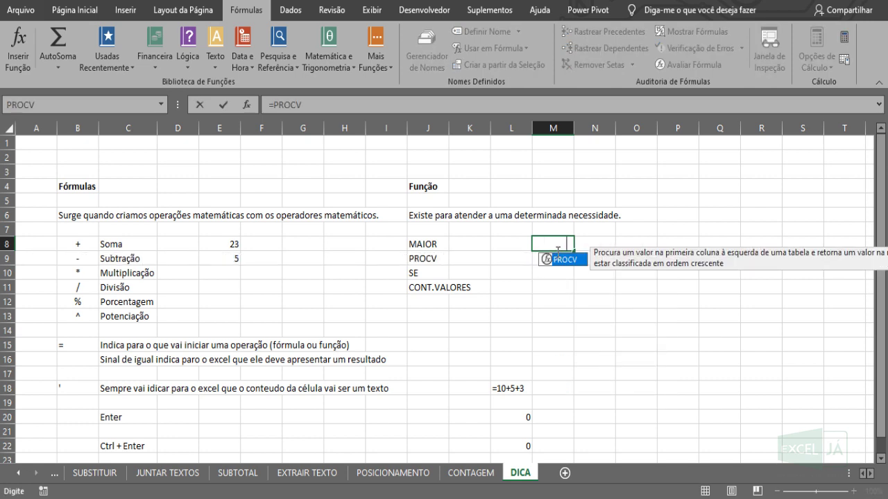
key(Escape)
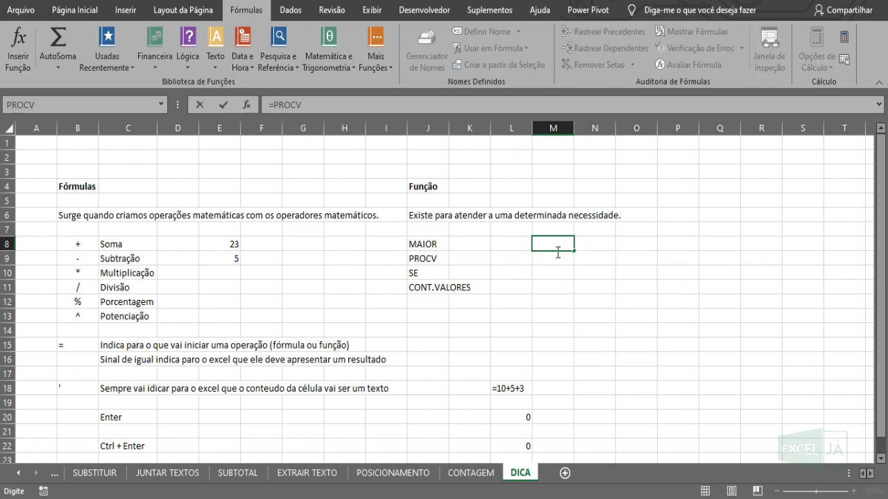
click(538, 290)
mouse_move(571, 329)
mouse_down()
mouse_move(551, 251)
mouse_move(553, 330)
mouse_up()
click(550, 251)
click(83, 10)
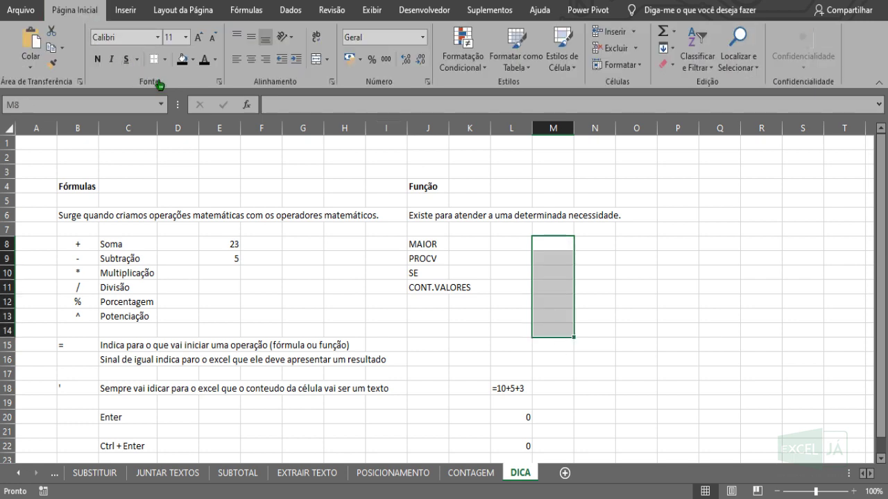
click(618, 280)
click(545, 254)
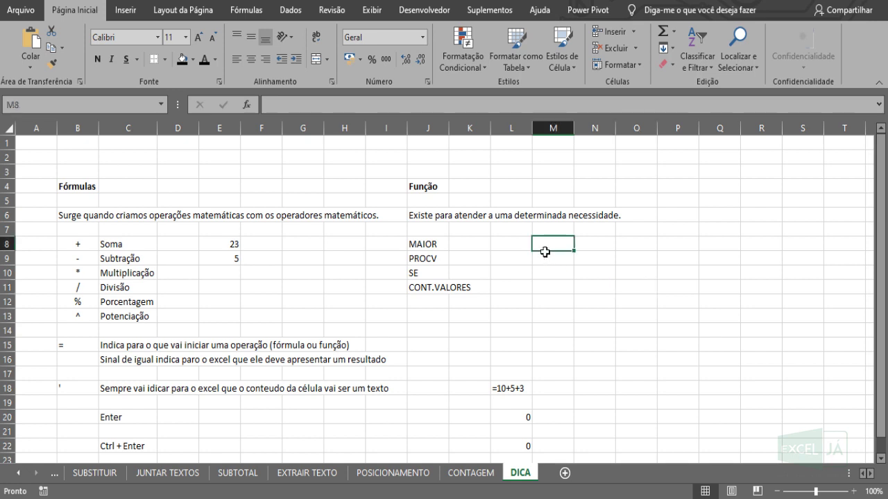
Step: Begin a PROC function in M8 to view the function suggestions and its arguments, and discard the entry
text(=)
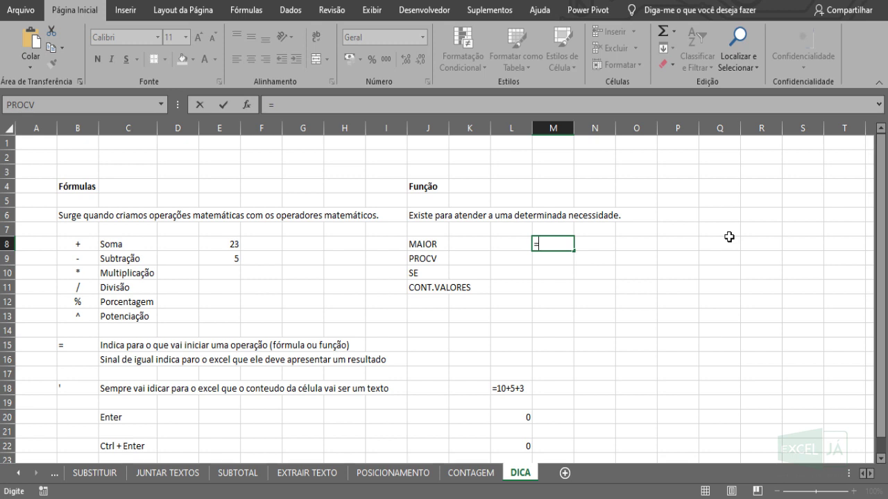
text(P)
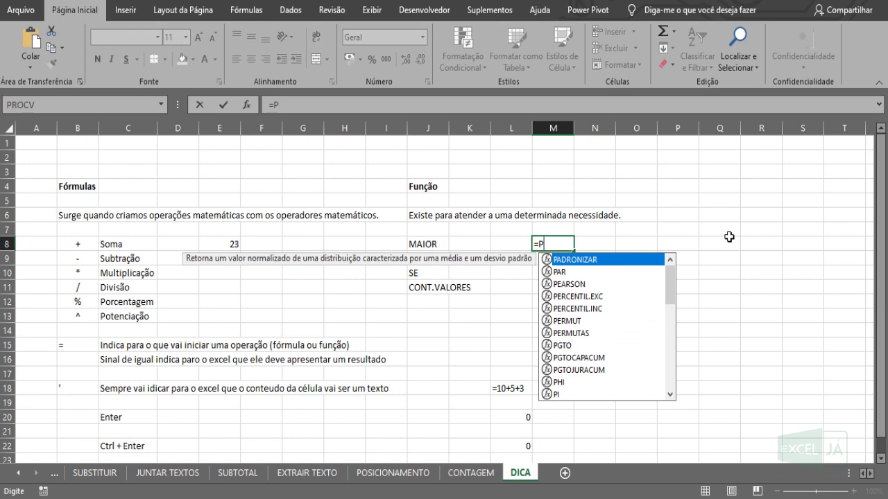
text(R)
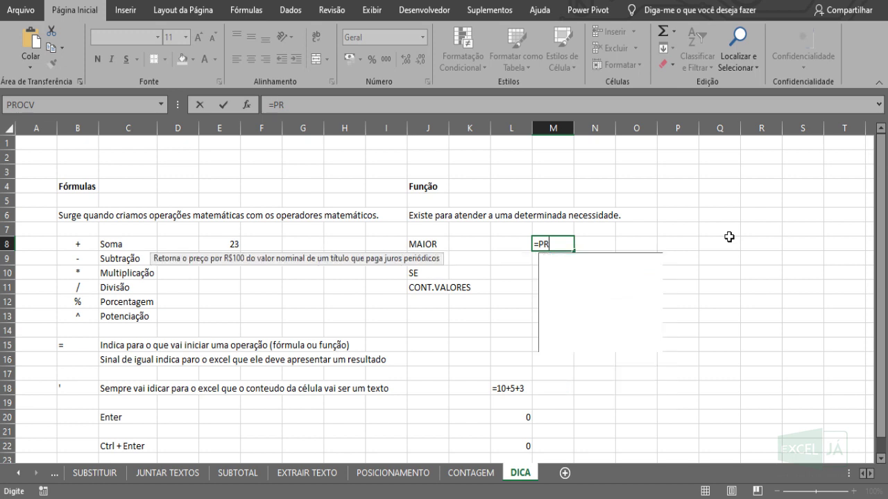
text(OC)
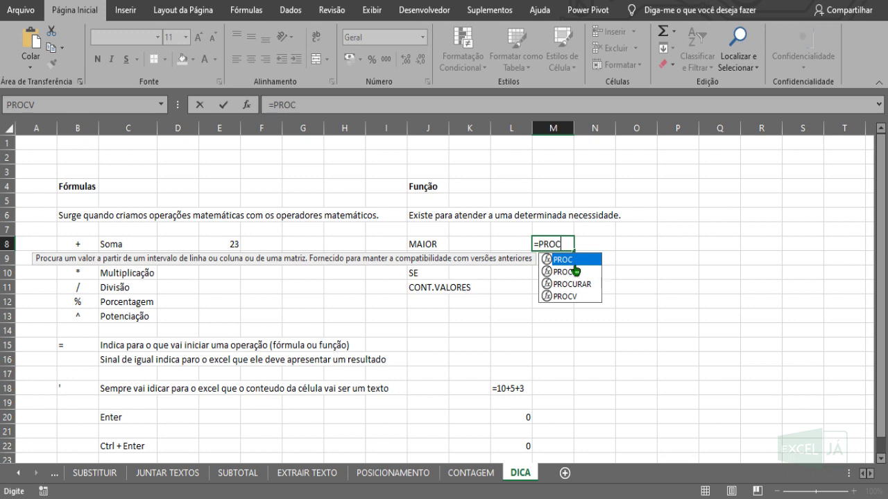
text(()
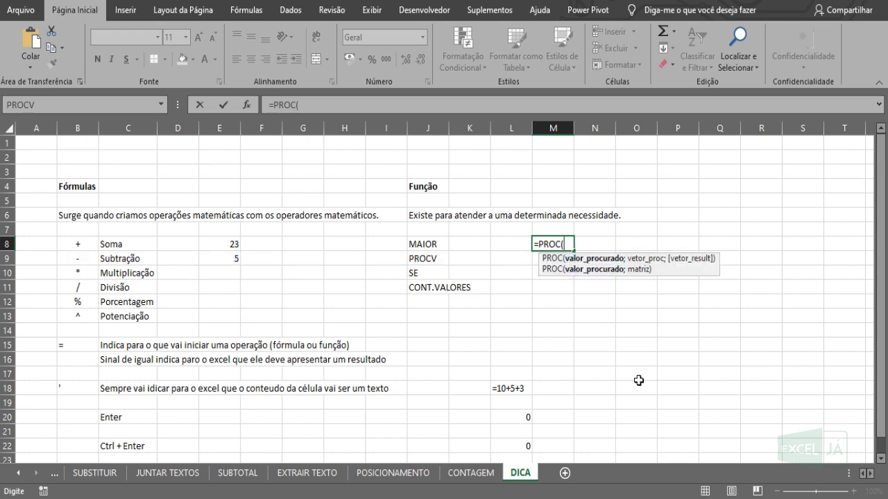
key(Escape)
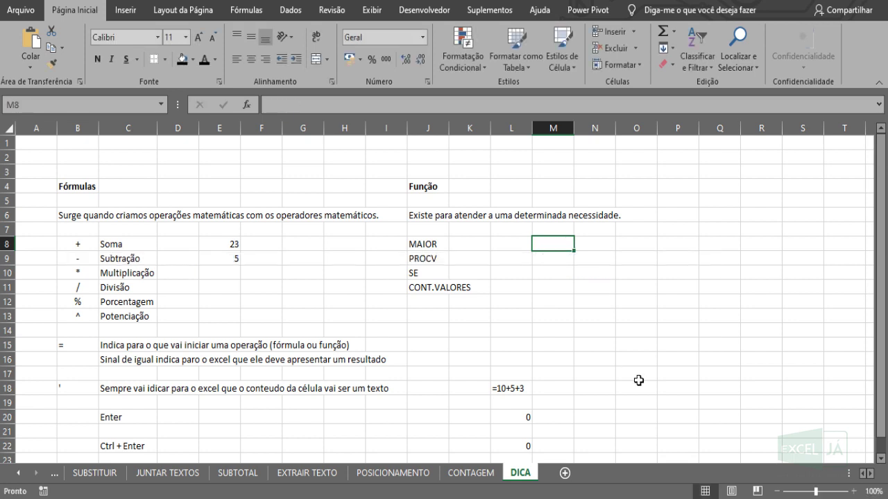
Step: Enter =PROC in M8 and look through the descriptions of the suggested functions PROC, PROCH and PROCURAR
text(=P)
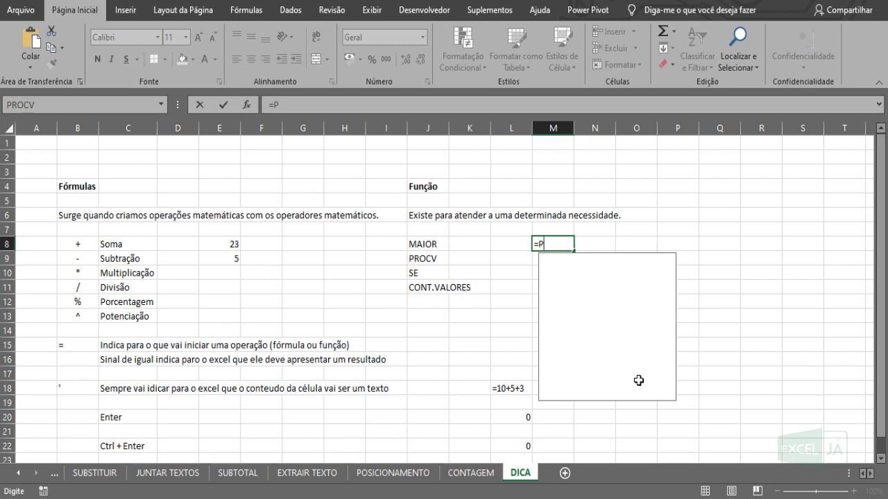
text(ROCV)
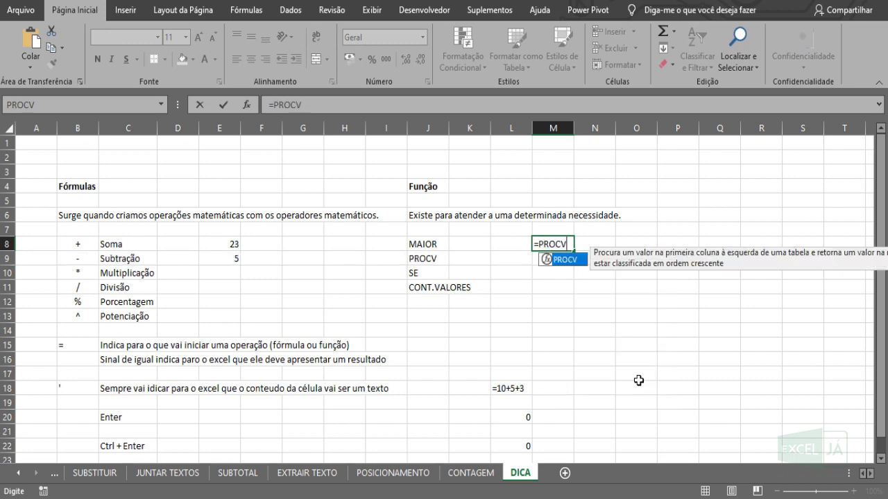
key(BackSpace)
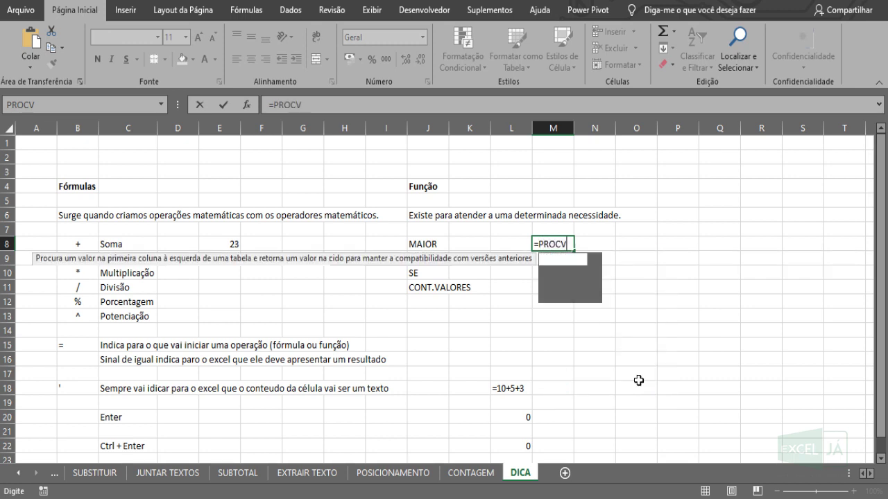
key(Down)
key(Down)
key(Up)
key(Up)
key(Down)
key(Down)
key(Down)
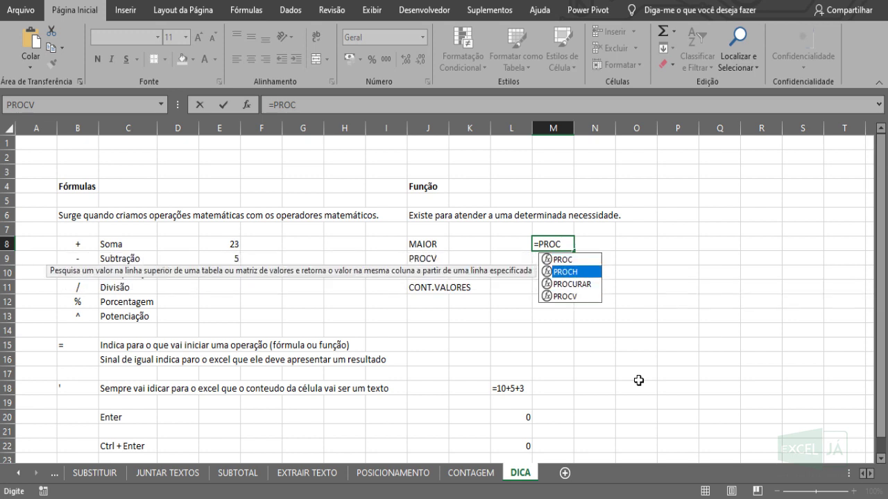
key(Up)
key(Up)
key(Up)
key(Down)
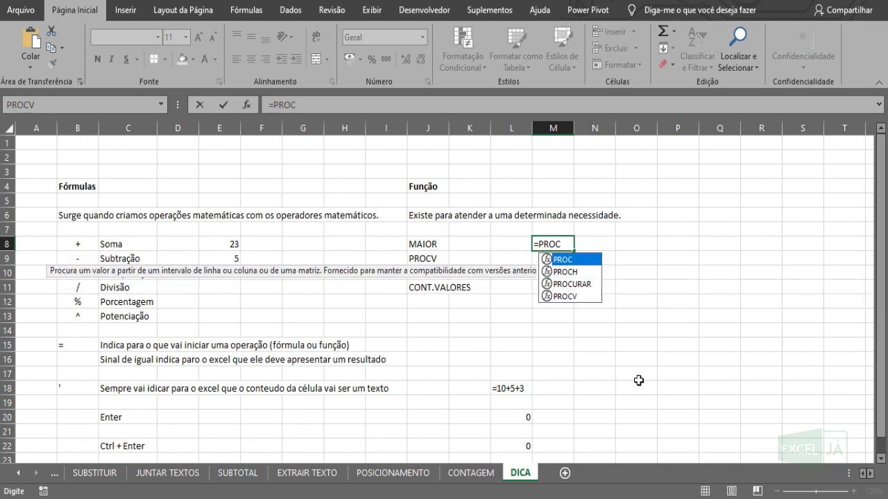
key(Down)
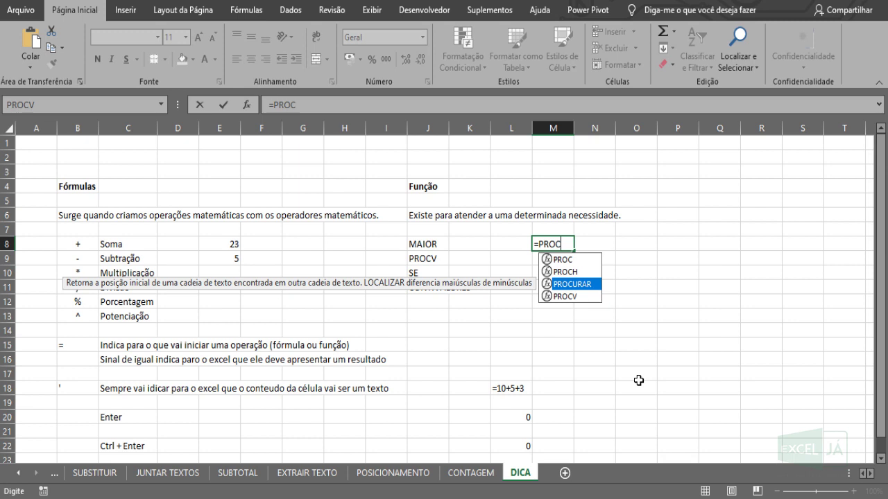
key(Up)
key(Up)
key(Down)
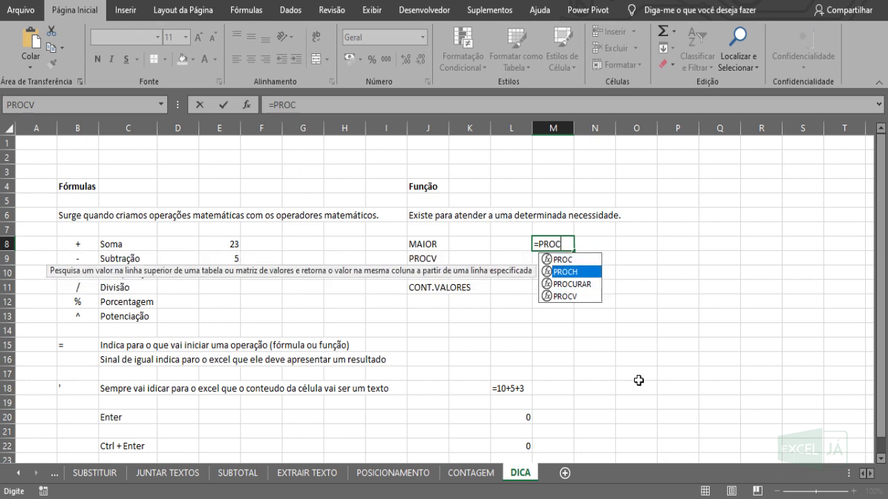
key(Down)
key(Up)
key(Up)
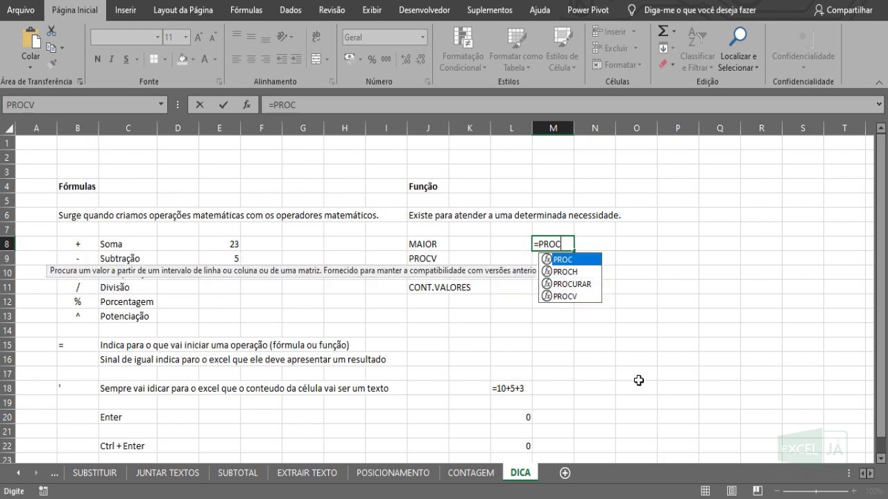
Step: Try the suggested PROC function in M8 with the range L8:M8 as valor_procurado, and discard the entry
key(Tab)
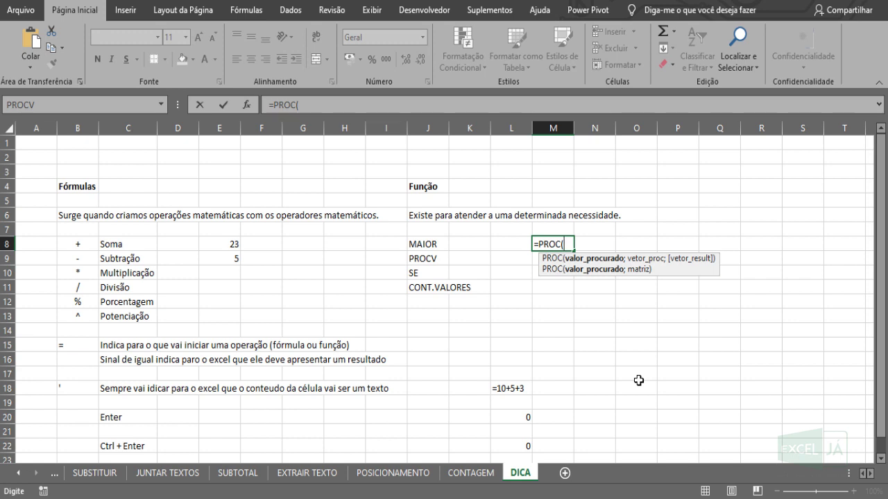
key(Left)
key(shift+Right)
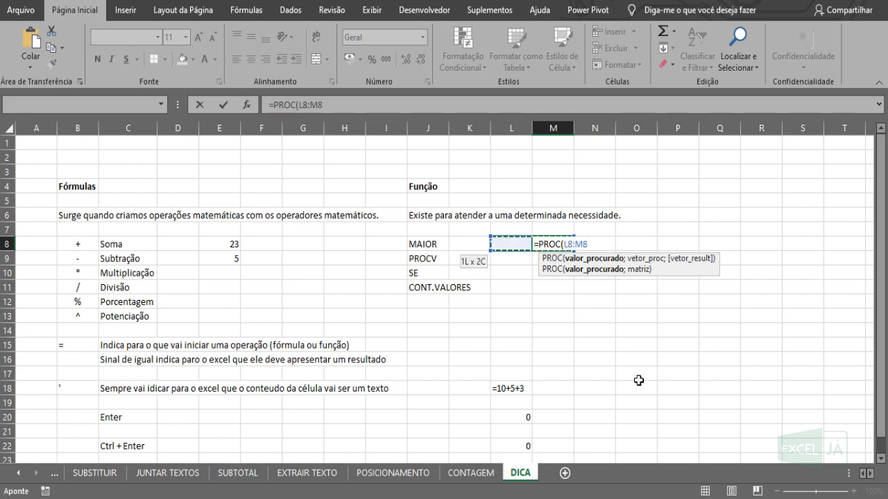
click(310, 109)
key(Escape)
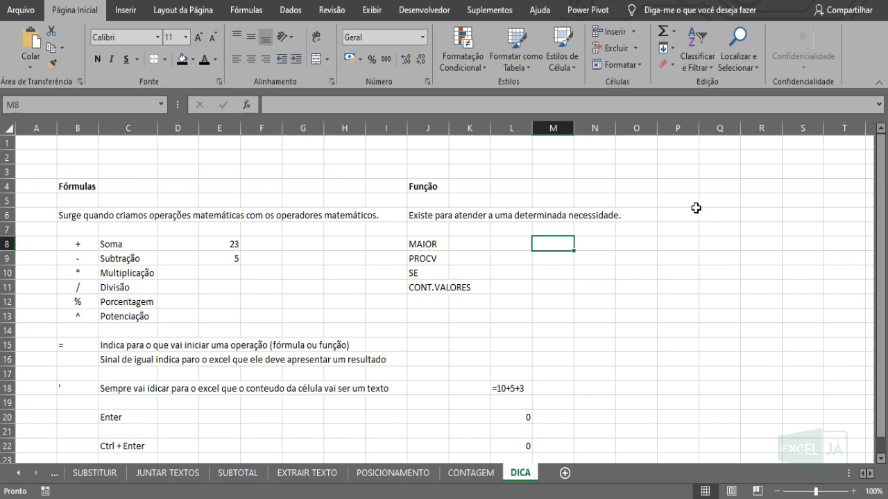
Step: Try a PROCV function in M8 with a reference to the POSICIONAMENTO sheet, discard it and select cell M14
text(=)
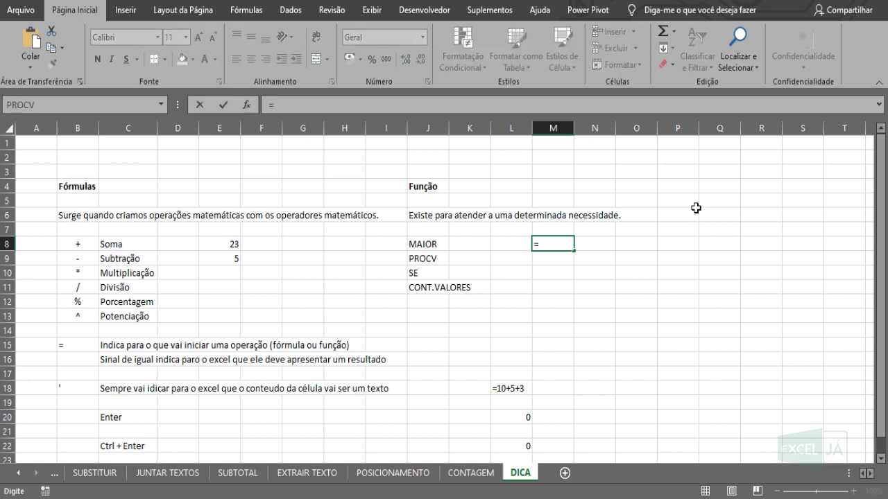
text(PROCV)
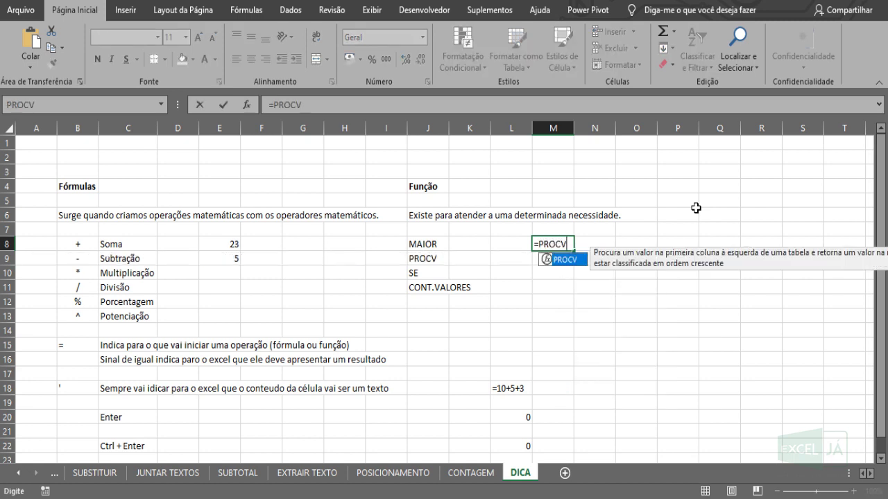
text(()
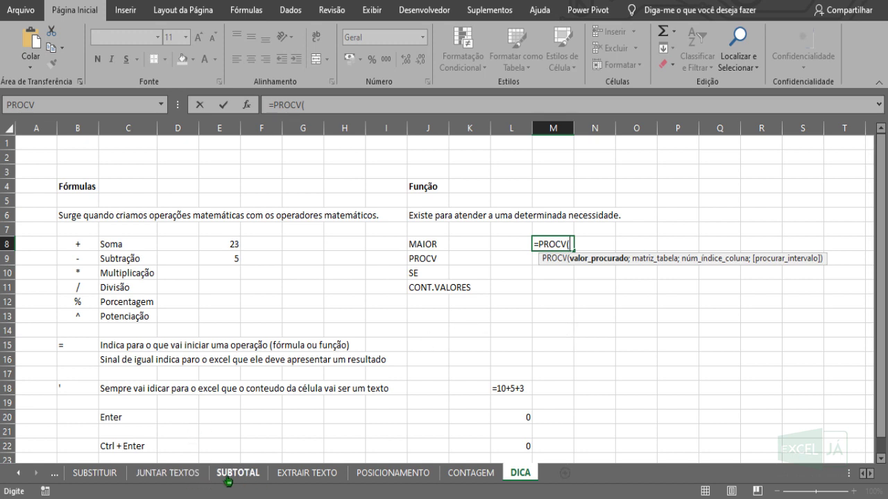
key(ctrl+Page_Up)
key(ctrl+Page_Up)
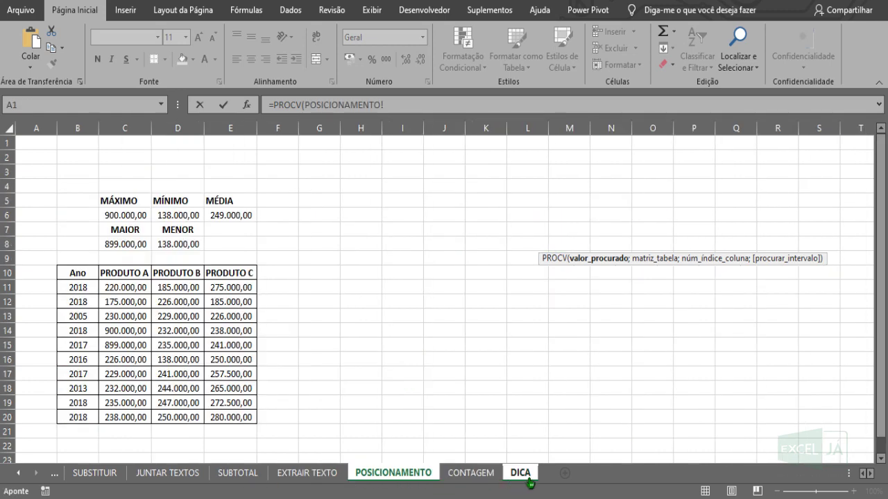
key(Escape)
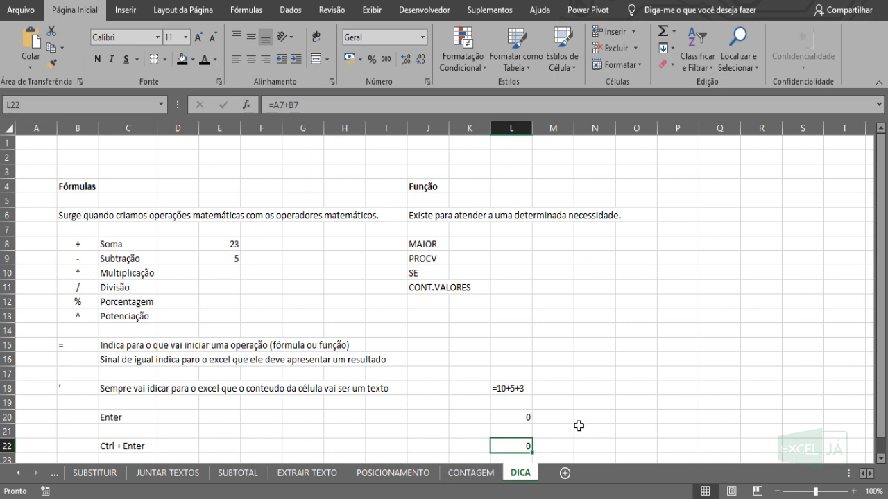
click(569, 333)
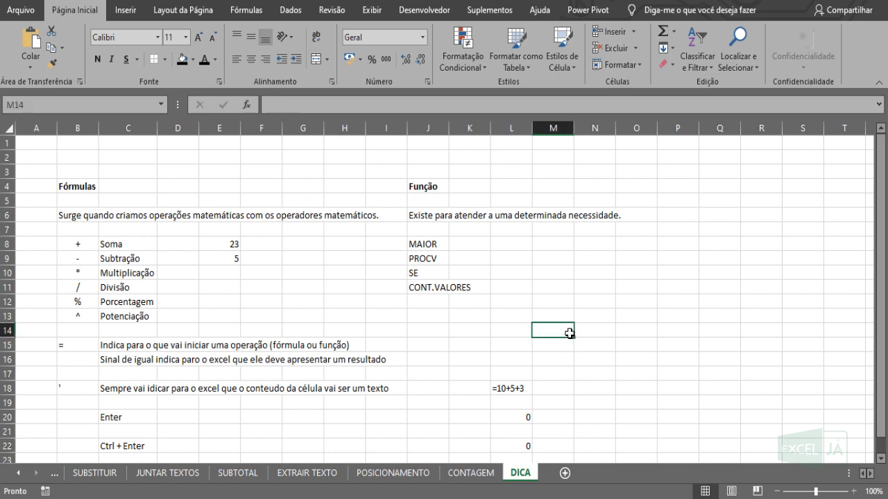